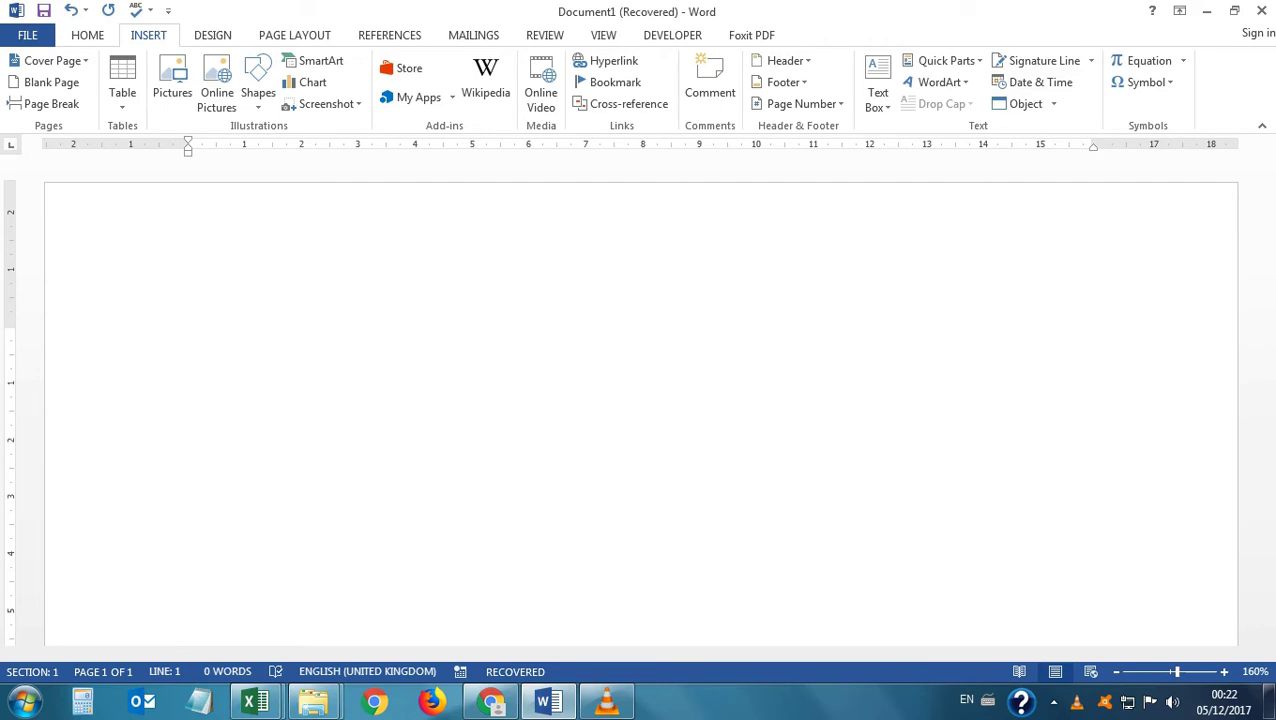
Turn ------ into a full-width line at the top, then type the heading 'Qualifications:'.
type("------")
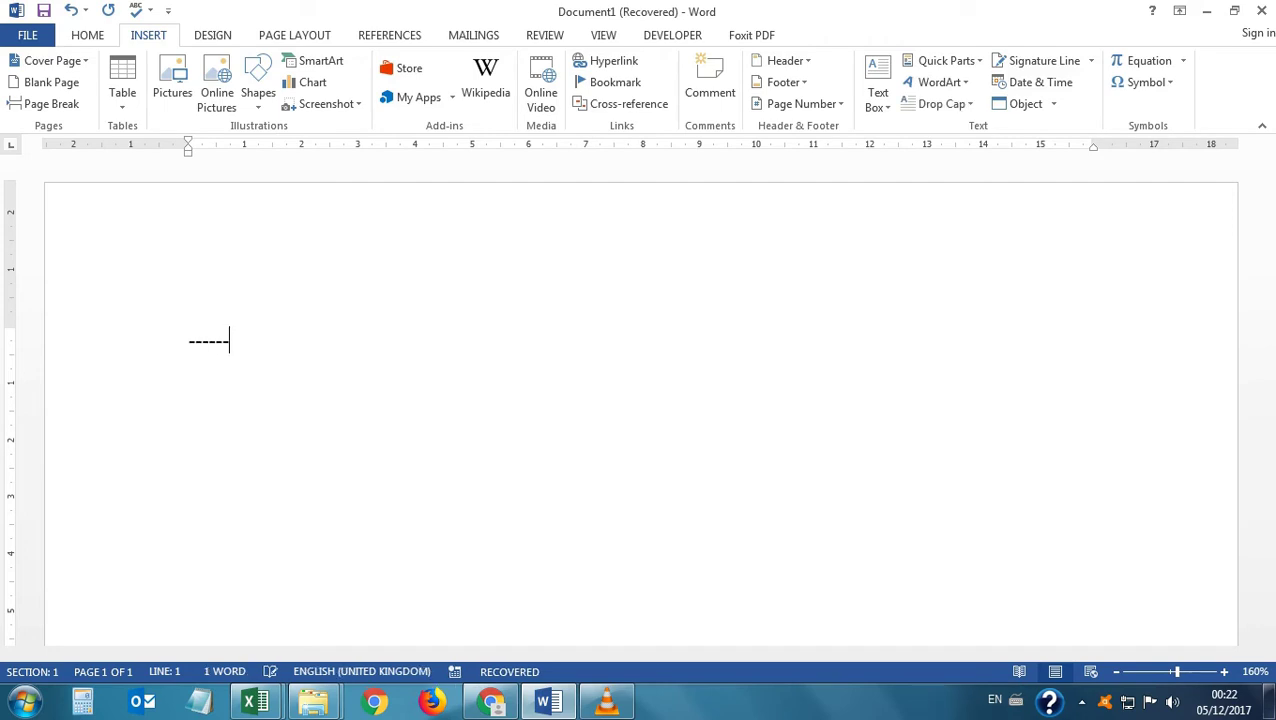
key("Return")
key("Return")
type("Q")
key("BackSpace")
key("BackSpace")
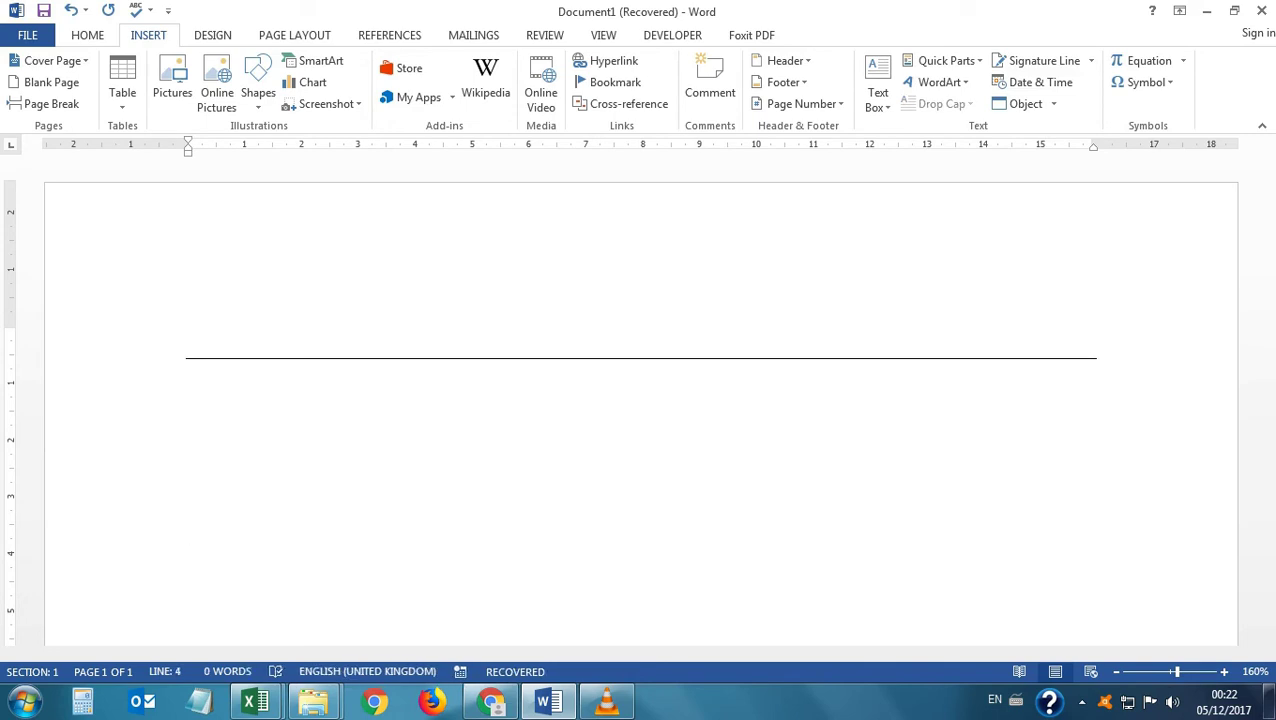
type("Qula")
key("BackSpace")
key("BackSpace")
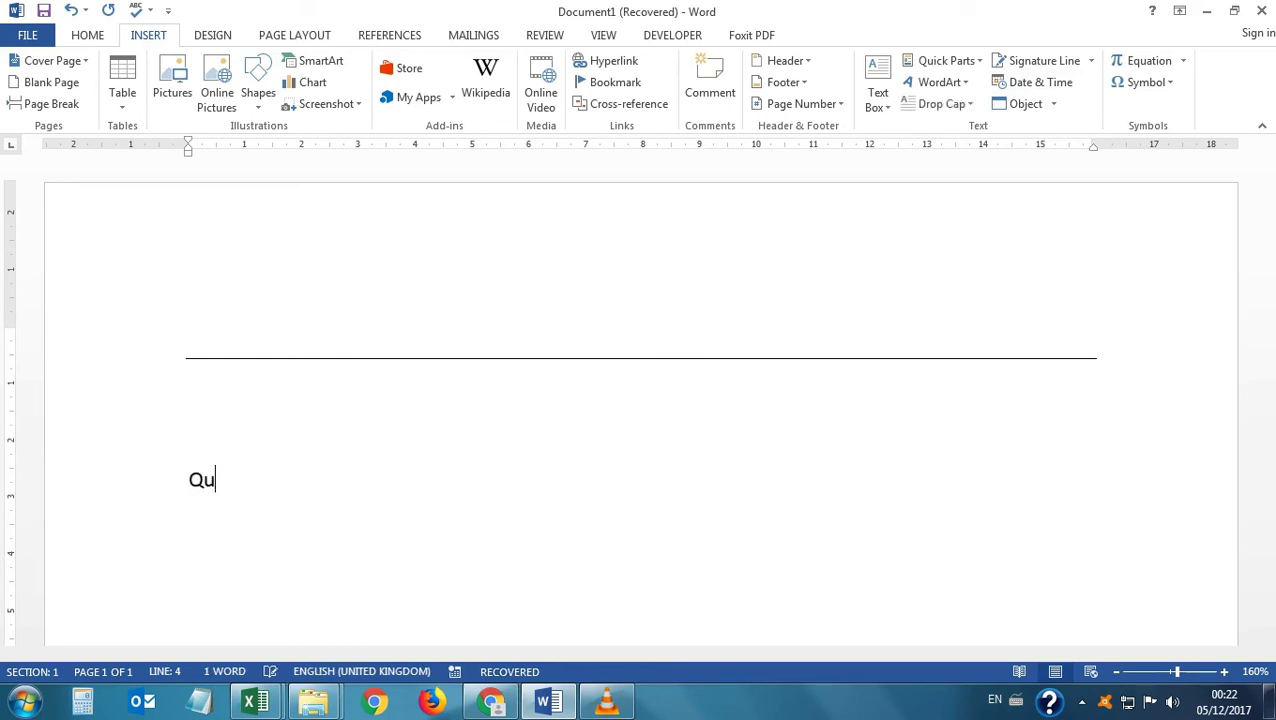
type("alifications:")
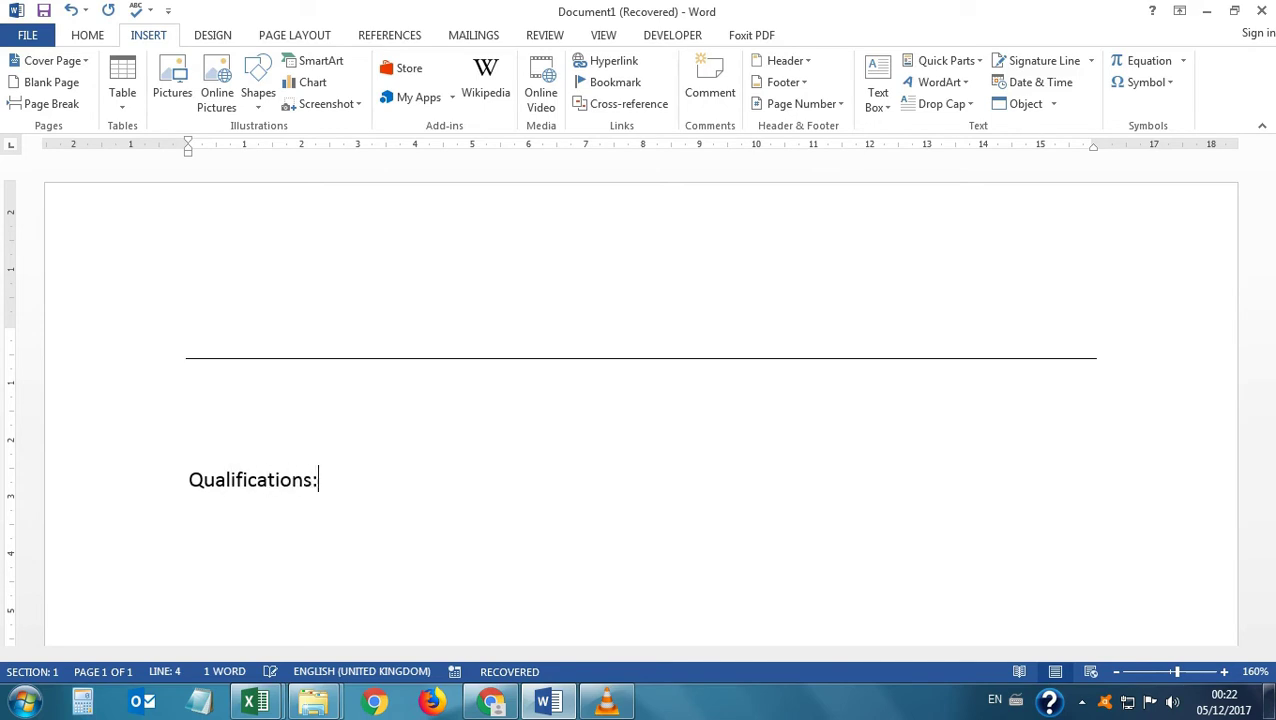
key("Return")
Turn ----- into a thin line under 'Qualifications:', followed by an empty line.
type("-----")
key("Return")
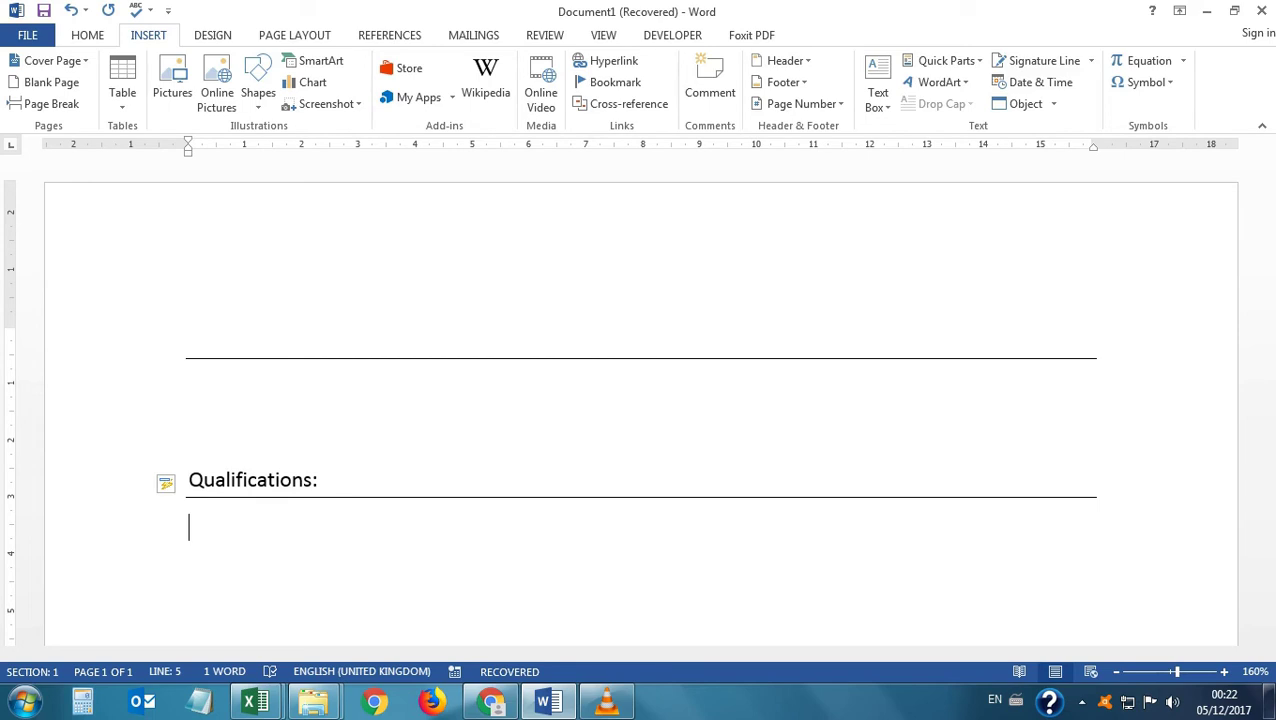
key("Return")
Add a thick line from ____ and a dotted line from ****.
type("___")
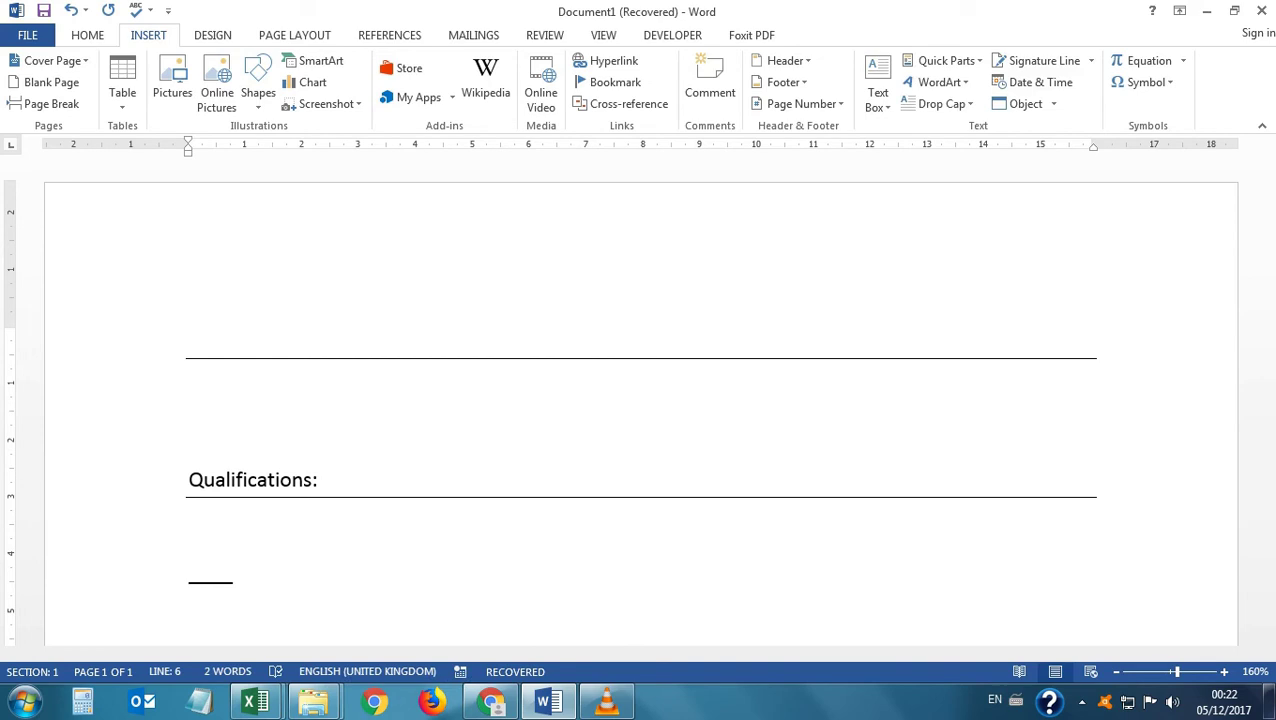
type("_")
key("Return")
key("Return")
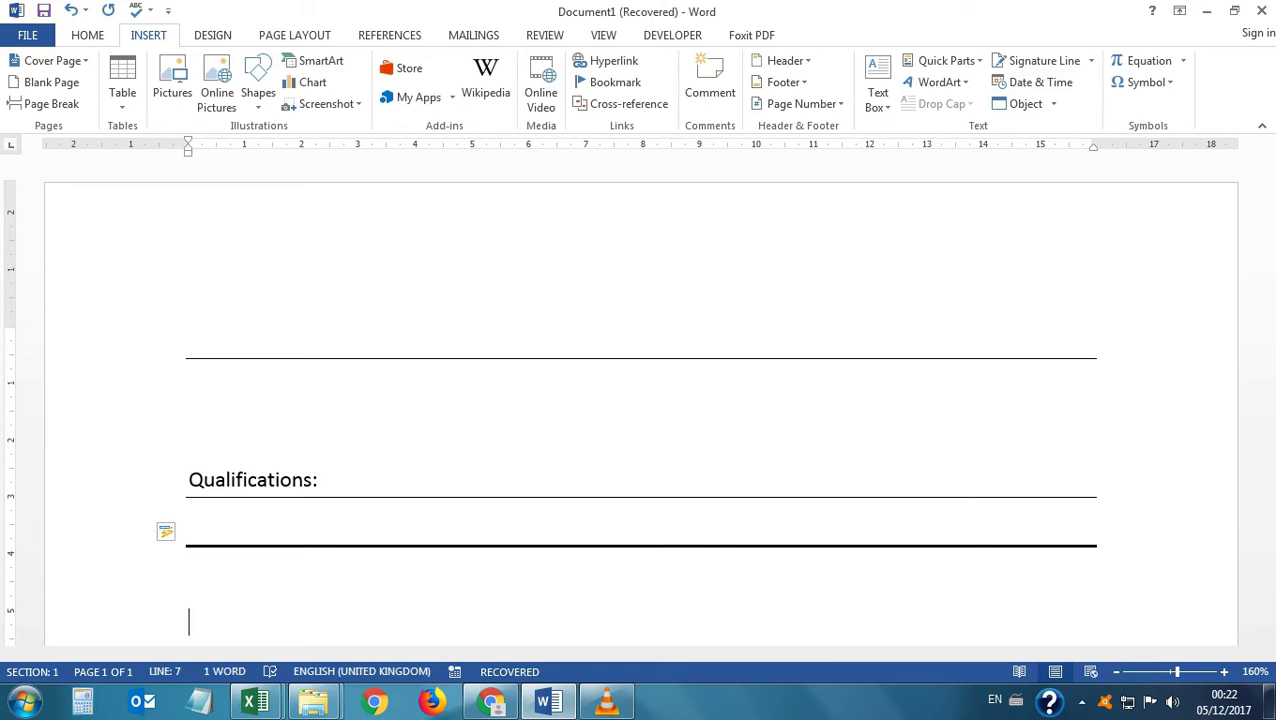
type("****")
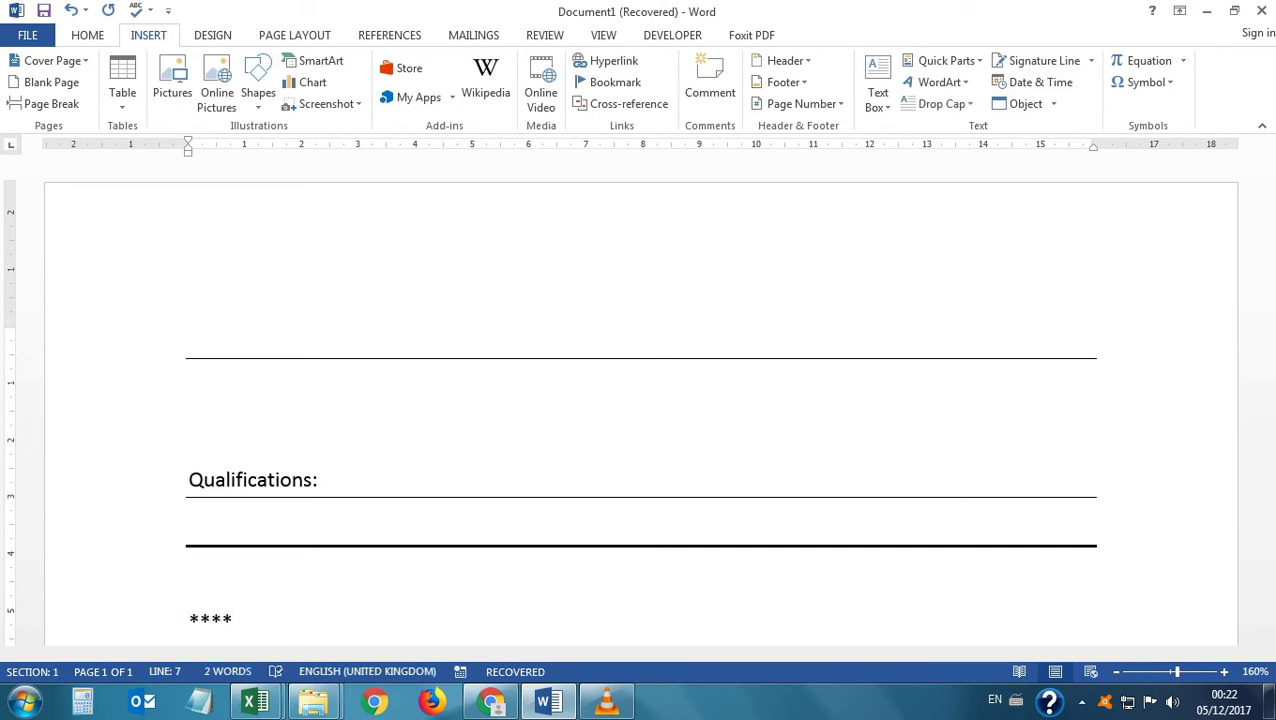
key("Return")
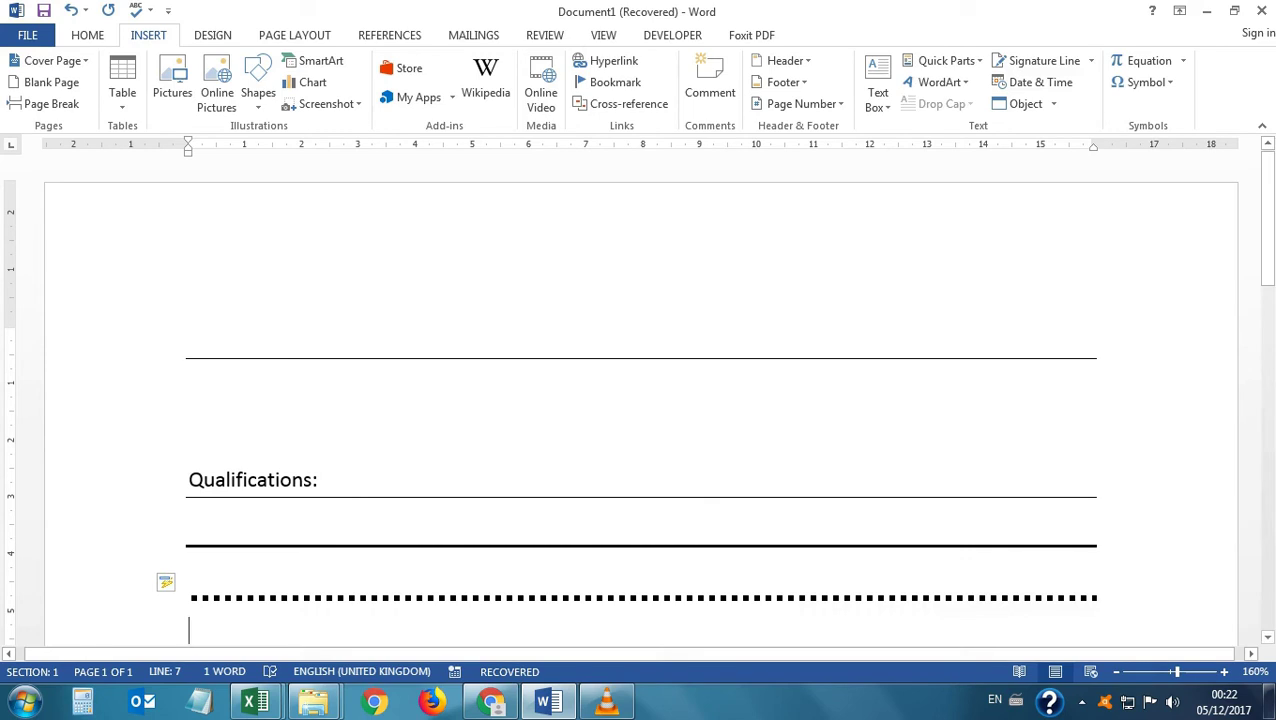
scroll(640, 400, "down", 2)
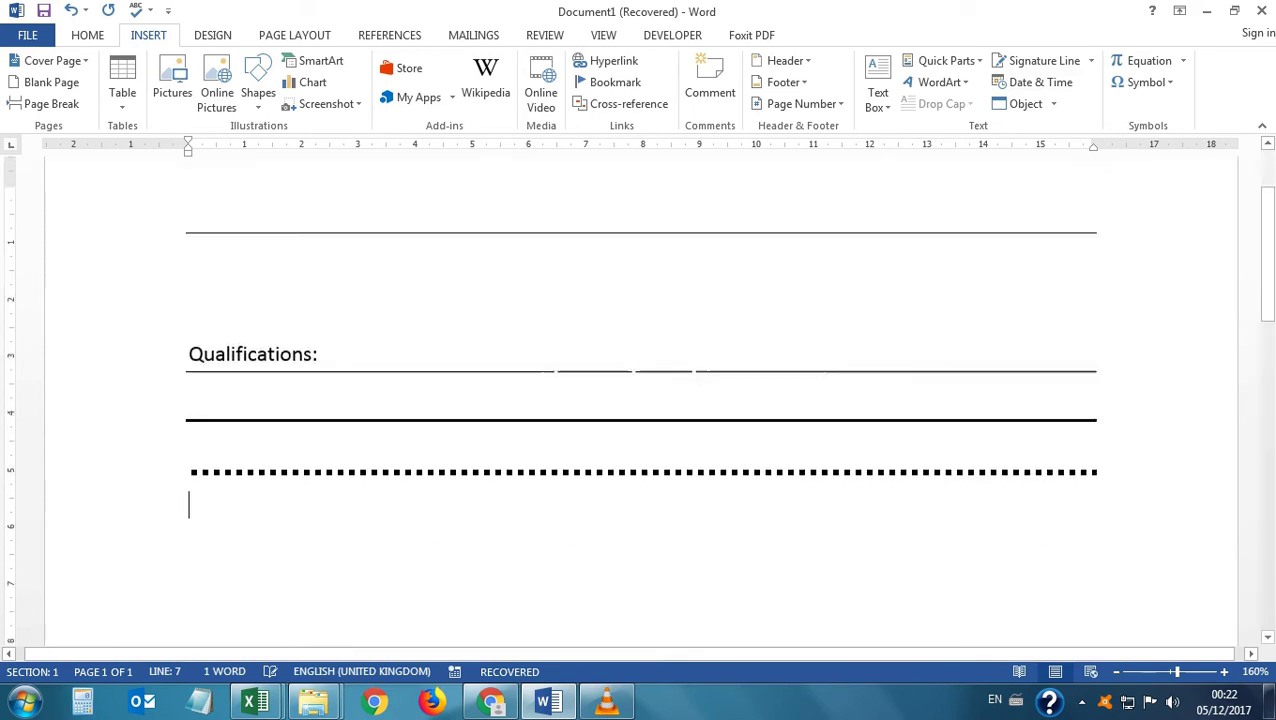
scroll(640, 400, "down", 2)
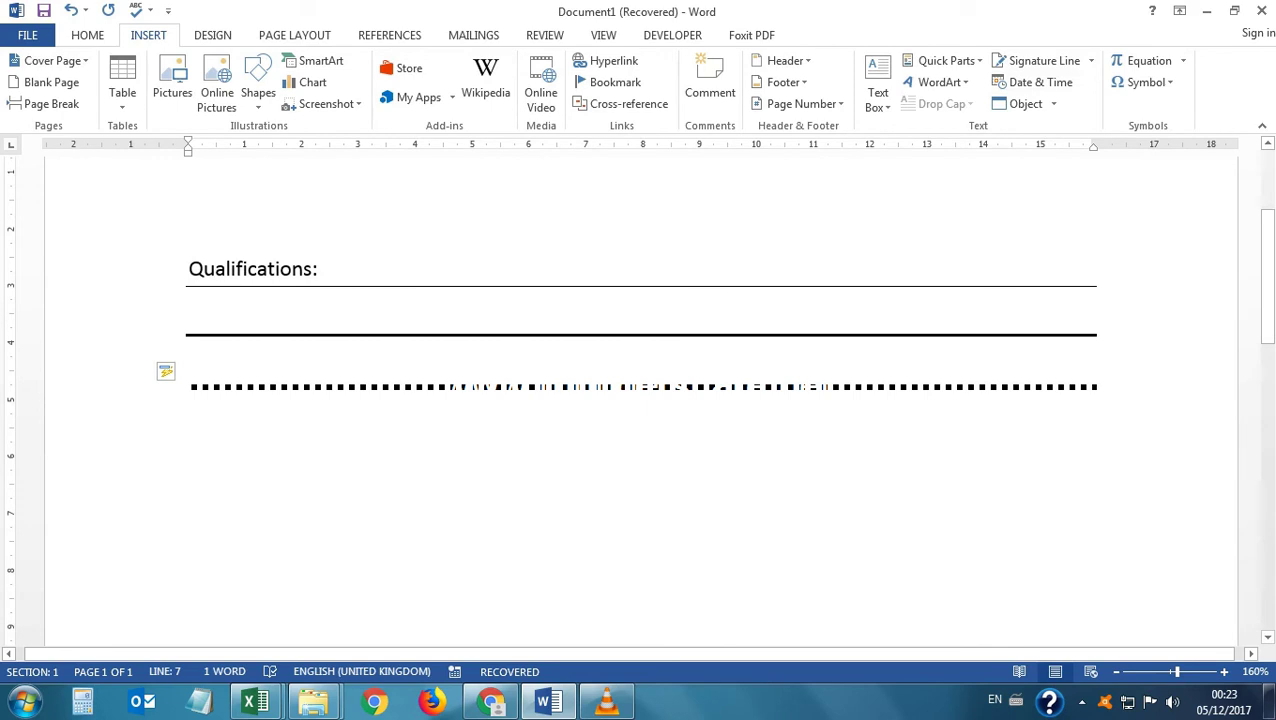
Add a double line from ==== and a triple line from ######, then an empty line.
type("====")
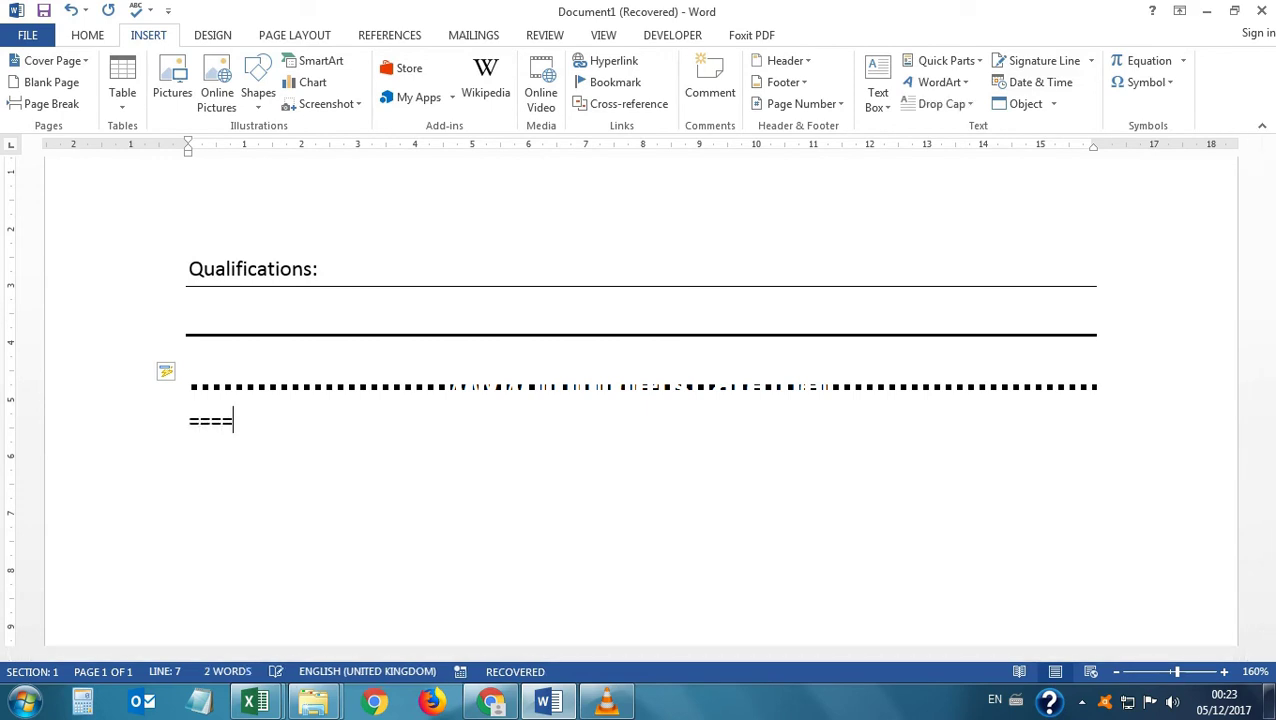
key("Return")
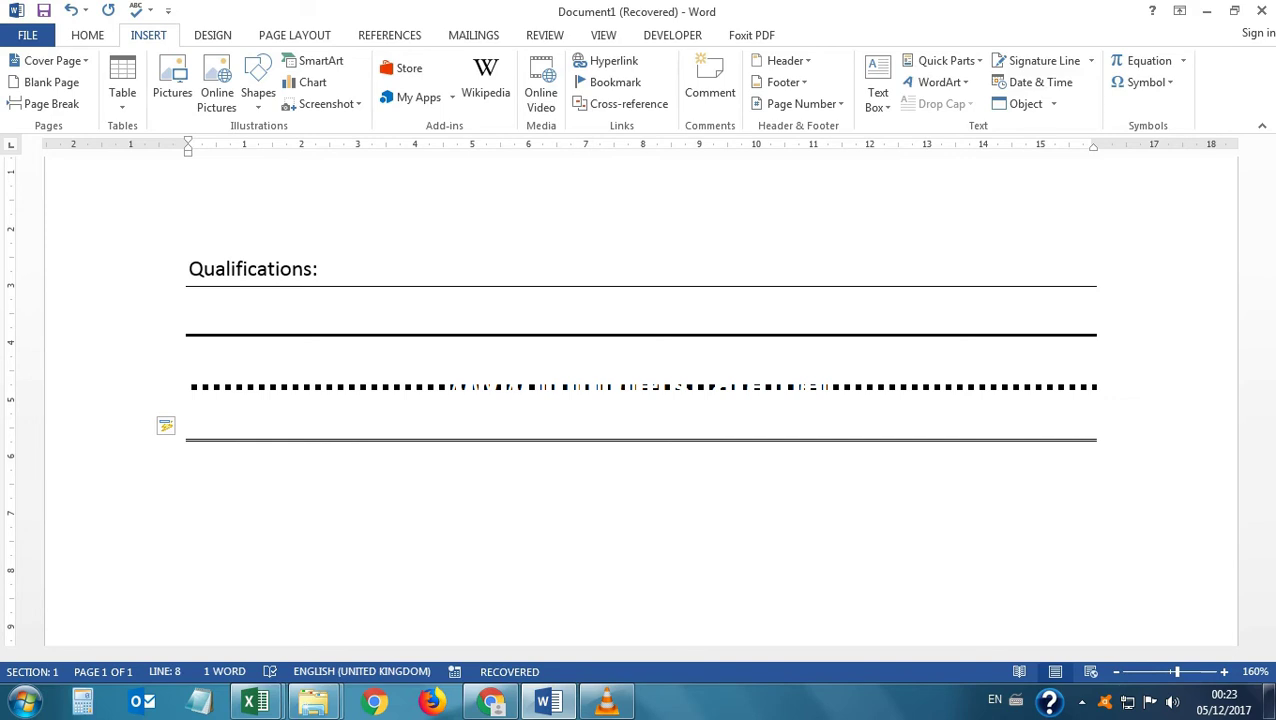
type("######")
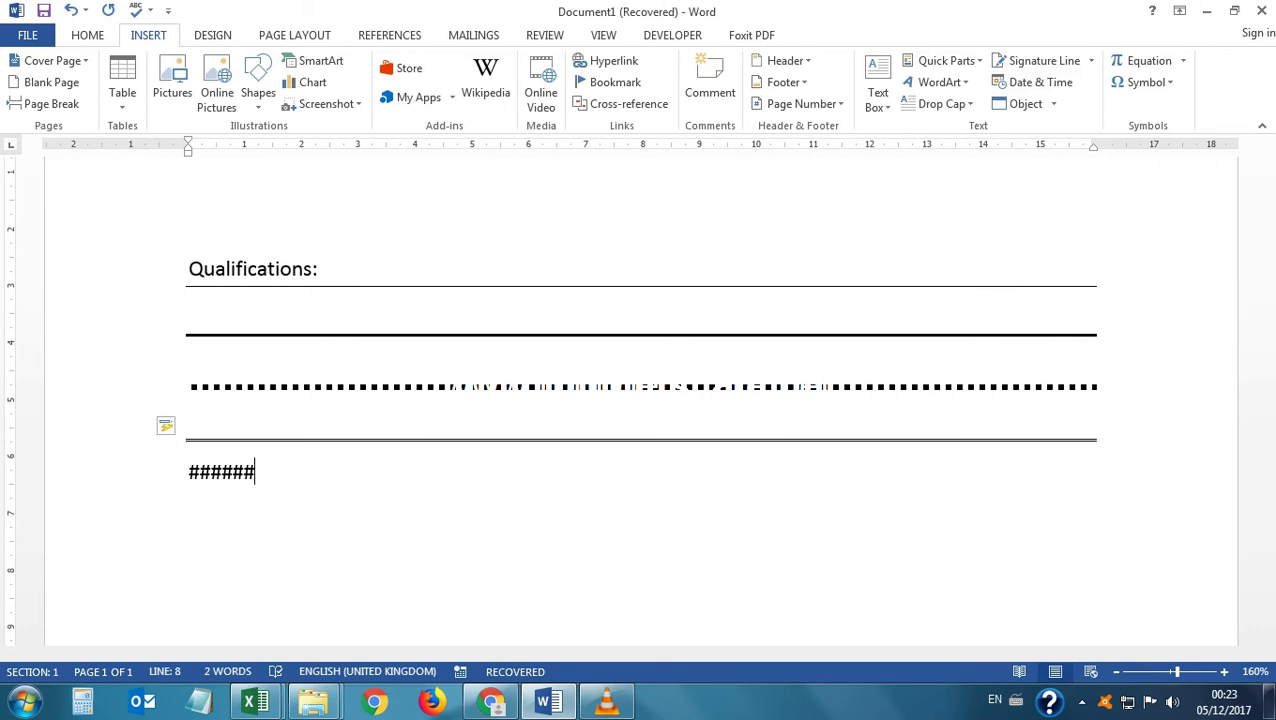
key("Return")
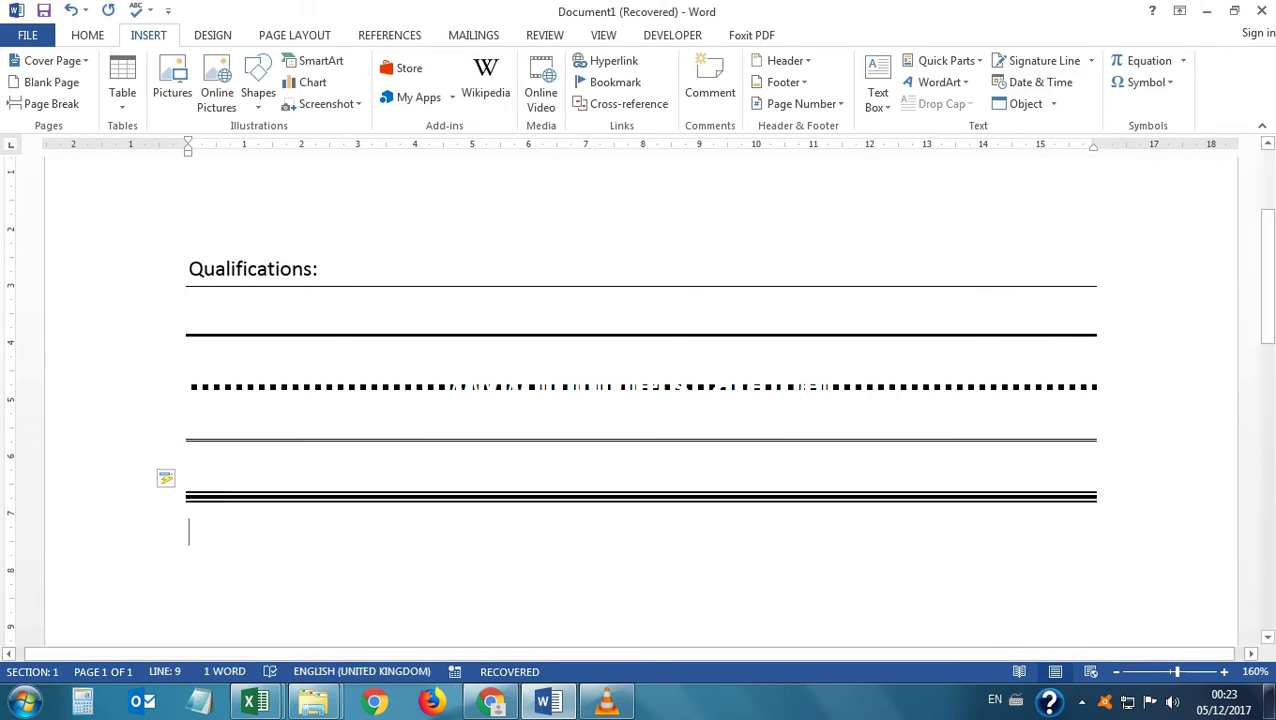
scroll(640, 400, "down", 1)
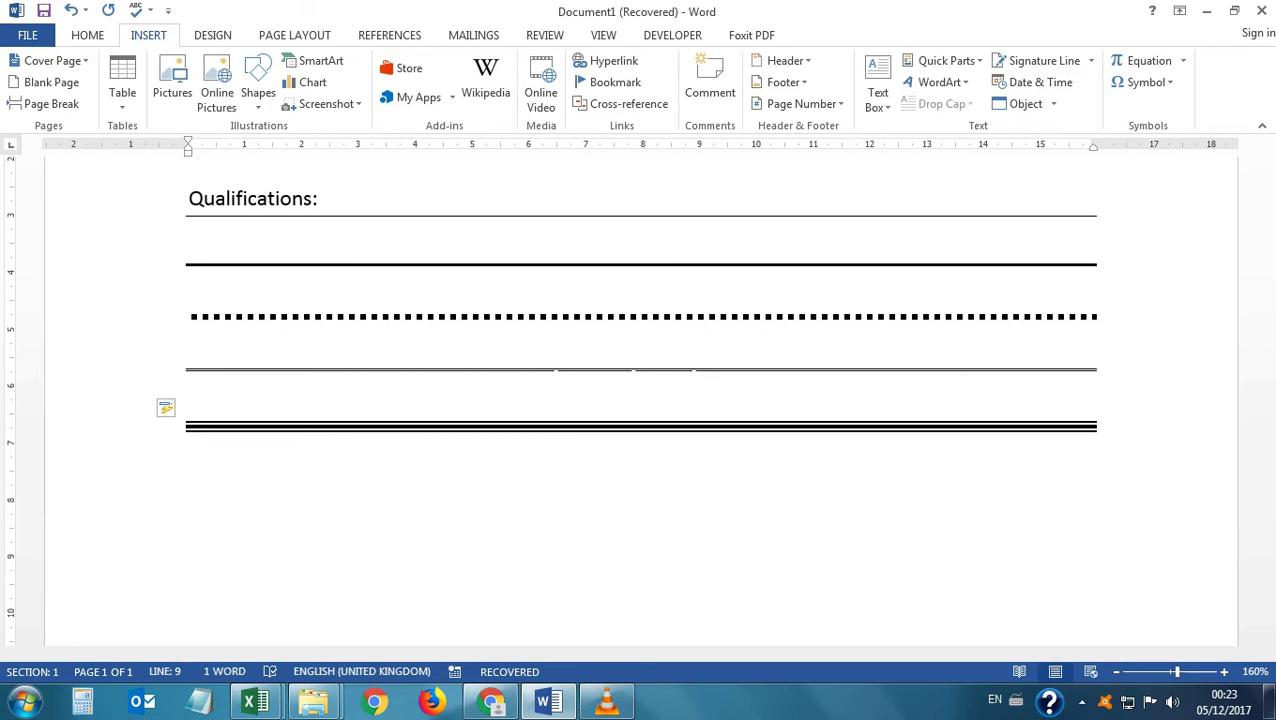
key("Return")
Add the arrows -->, <-- and ==> on separate lines, undoing the automatic bullet.
type("--")
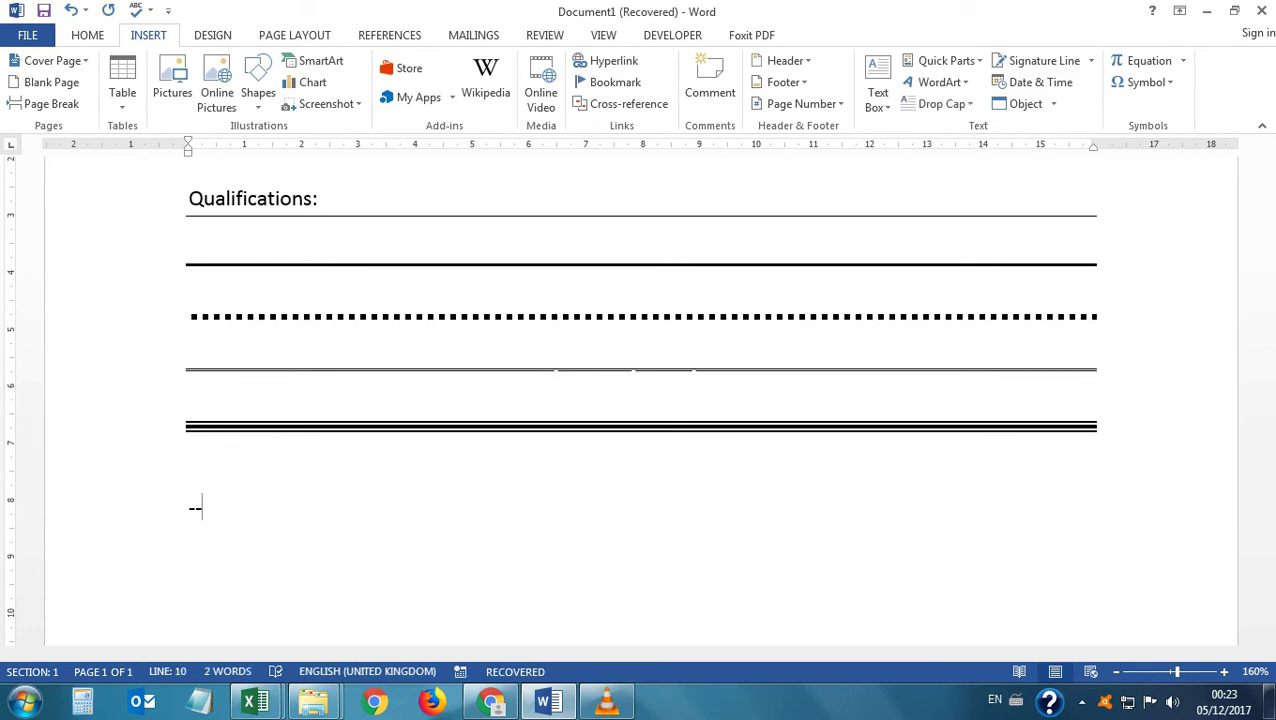
type(">")
key("Return")
type("<--")
key("Return")
type("==>")
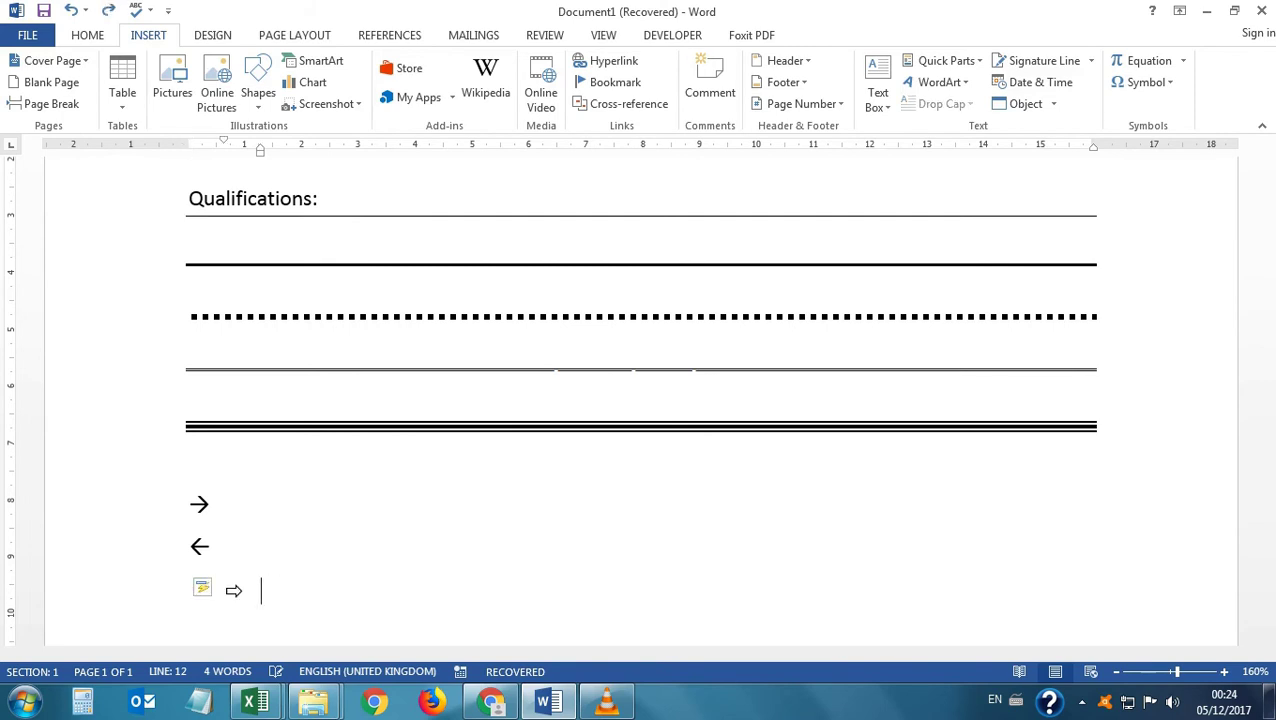
key("ctrl+z")
key("Return")
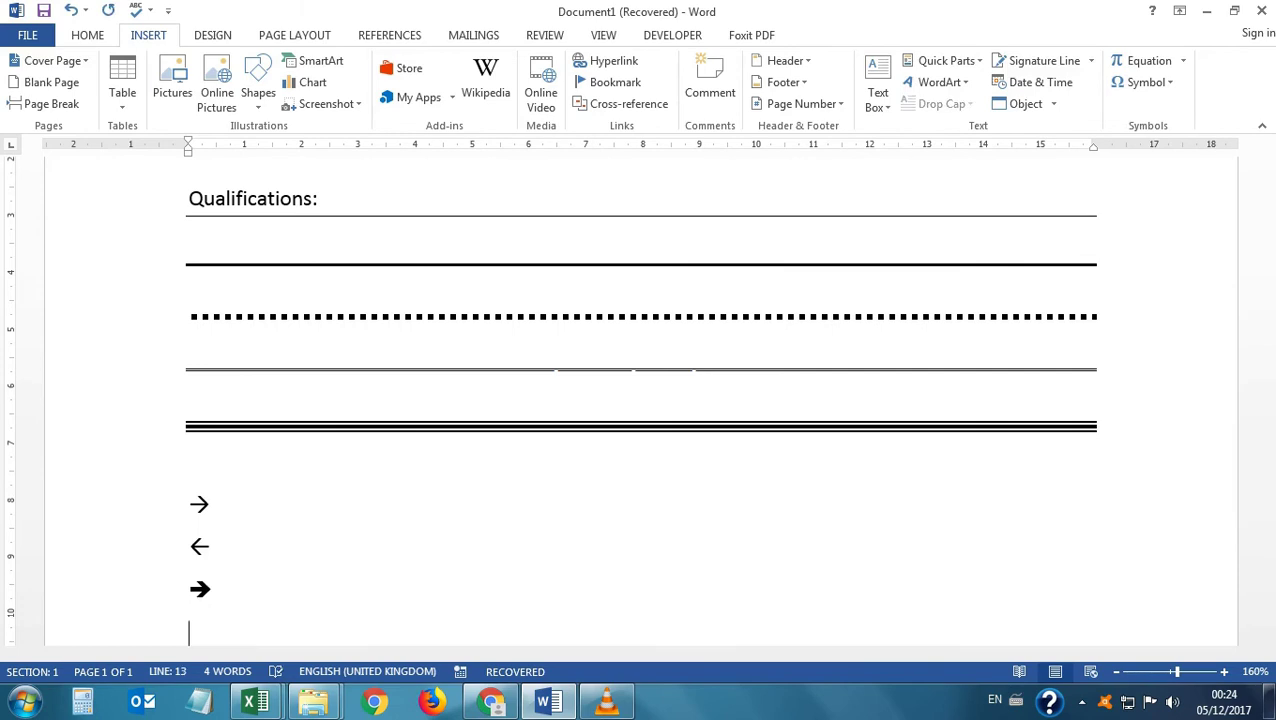
Add a bold left arrow from <== and a double-headed arrow from <=> on separate lines.
type("<==")
key("Return")
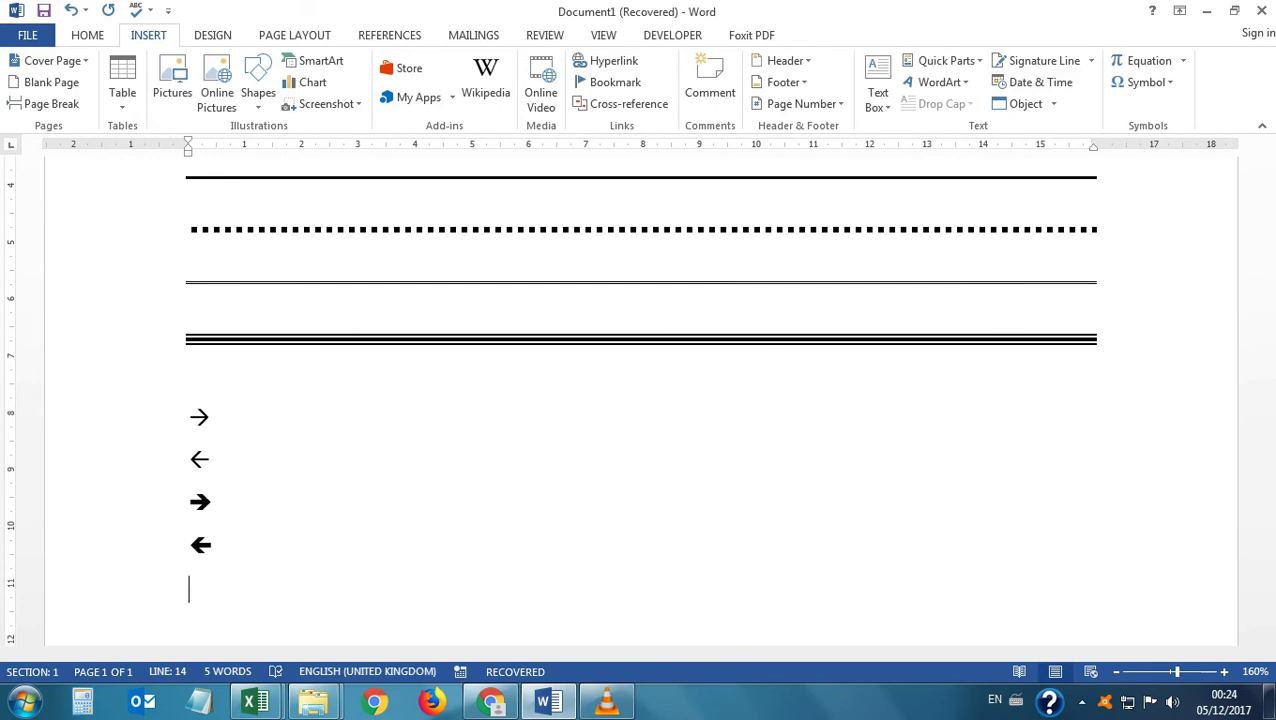
type("<=>")
key("Return")
key("Return")
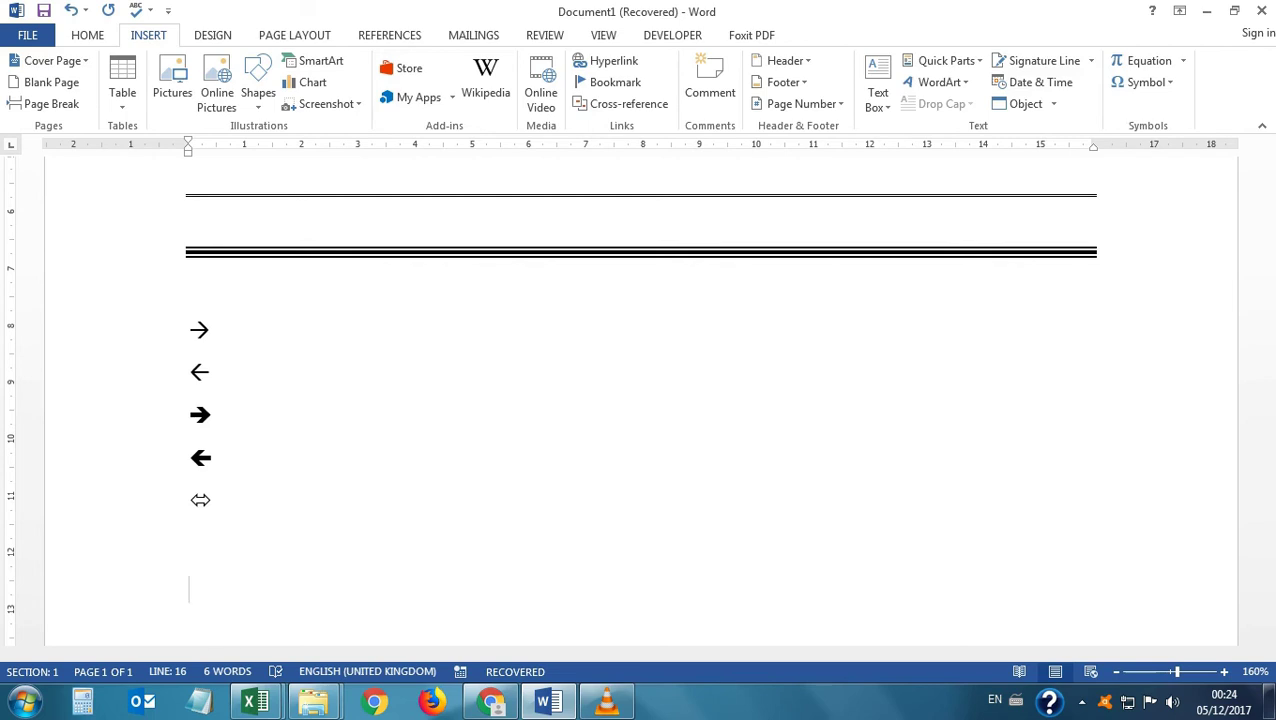
Type the :), :( and :| emoticons so AutoCorrect turns them into faces, fixing a stray space.
type(":")
left_click(204, 590)
key("BackSpace")
key("Right")
type(":")
type(":")
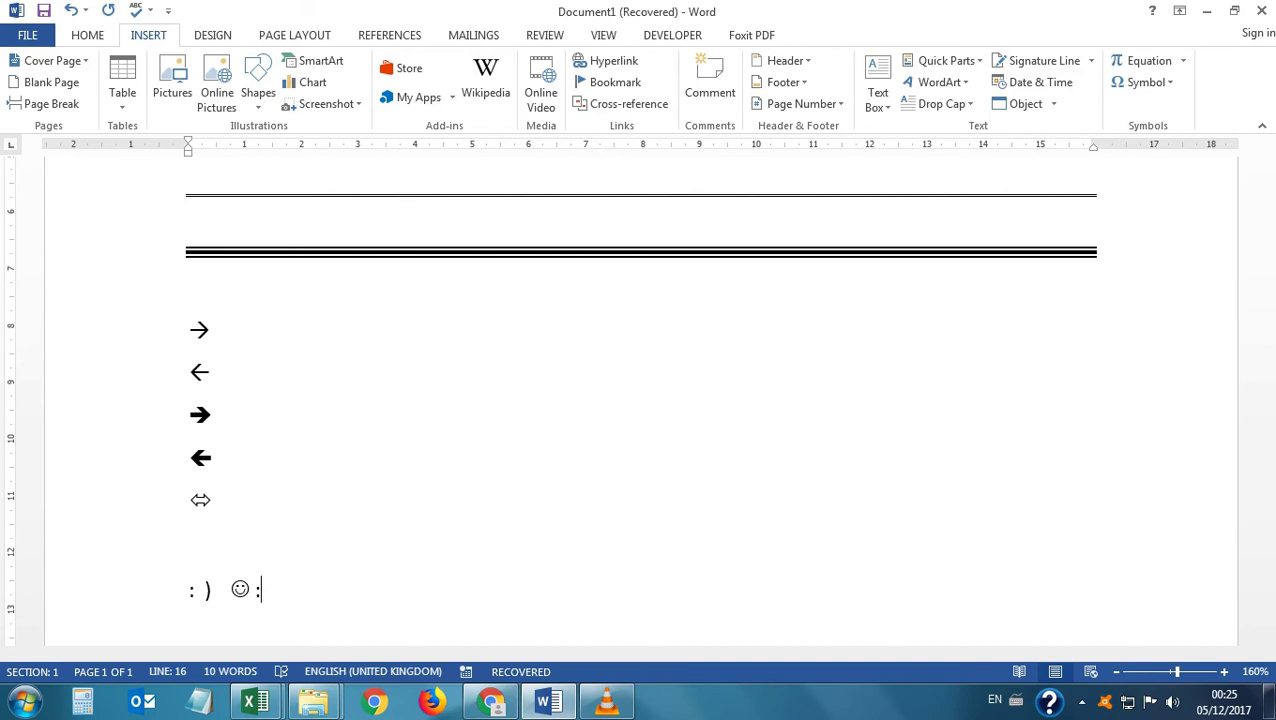
type("(")
key("Return")
key("Return")
key("Return")
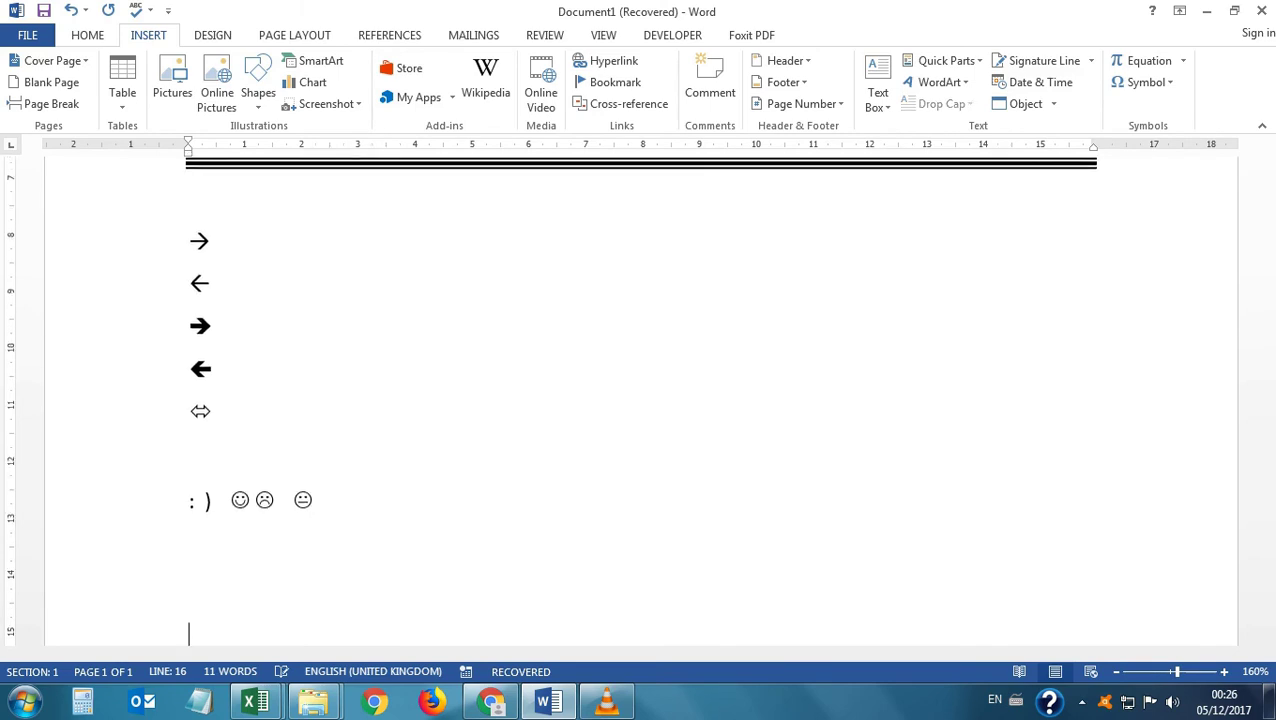
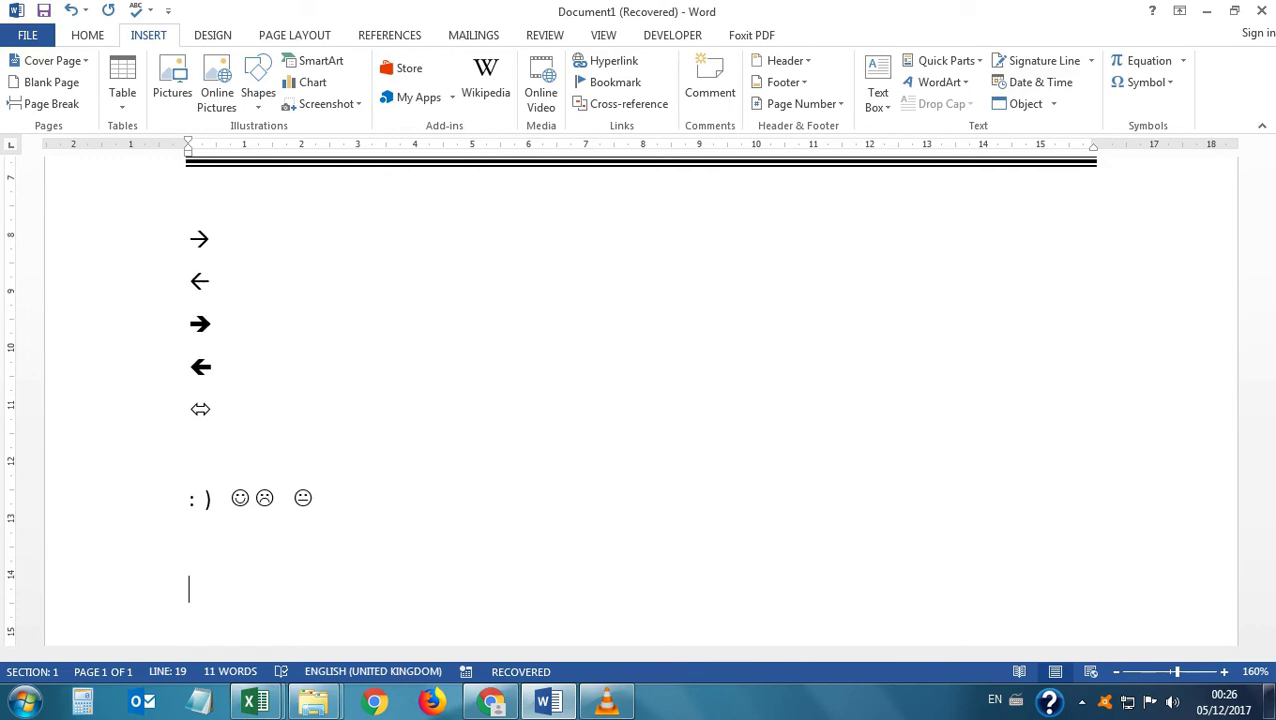
AutoCorrect (c), (r) and (tm) into ©, ® and ™, then clear the whole document.
type("(c)")
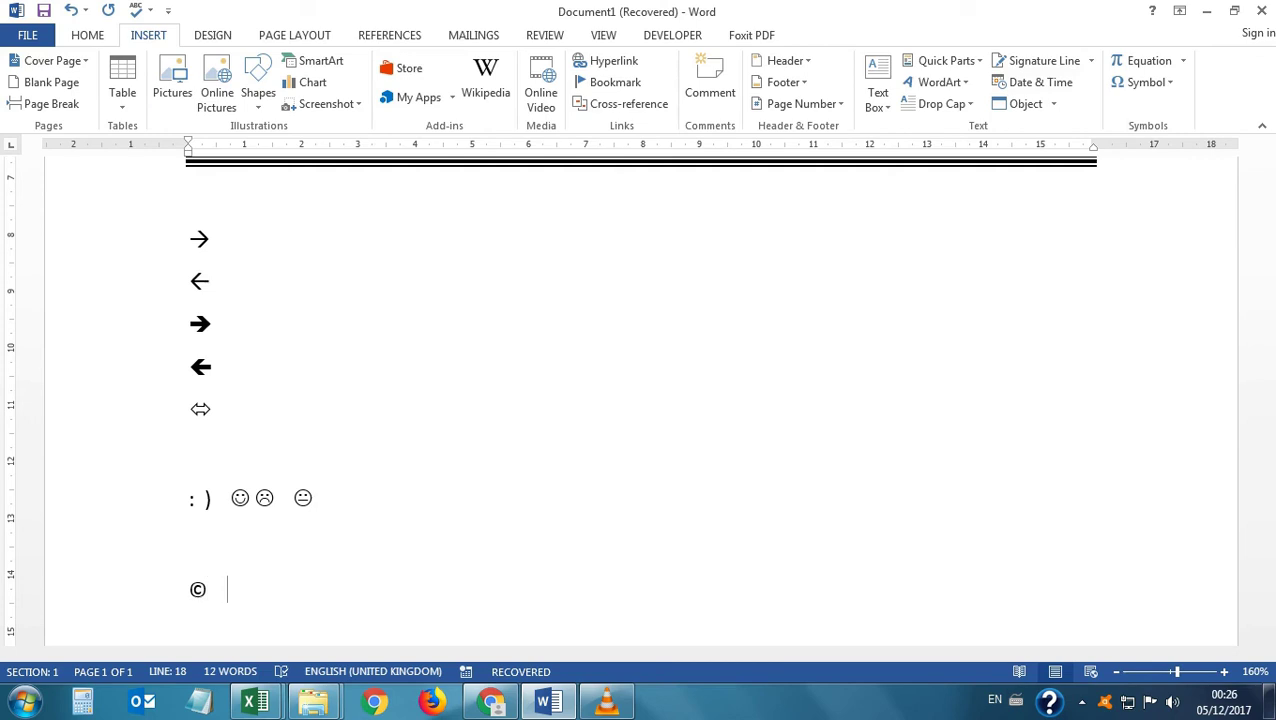
type("  (r)")
scroll(640, 400, "up", 5, "ctrl")
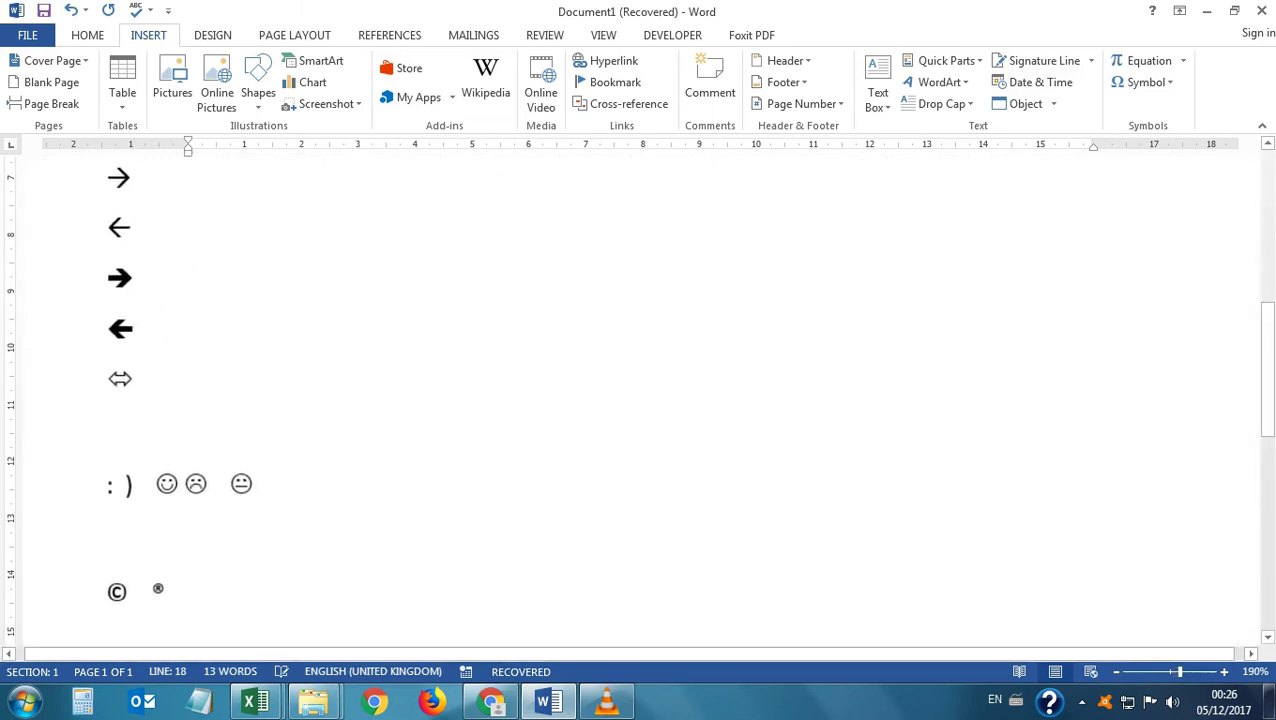
scroll(640, 400, "up", 3, "ctrl")
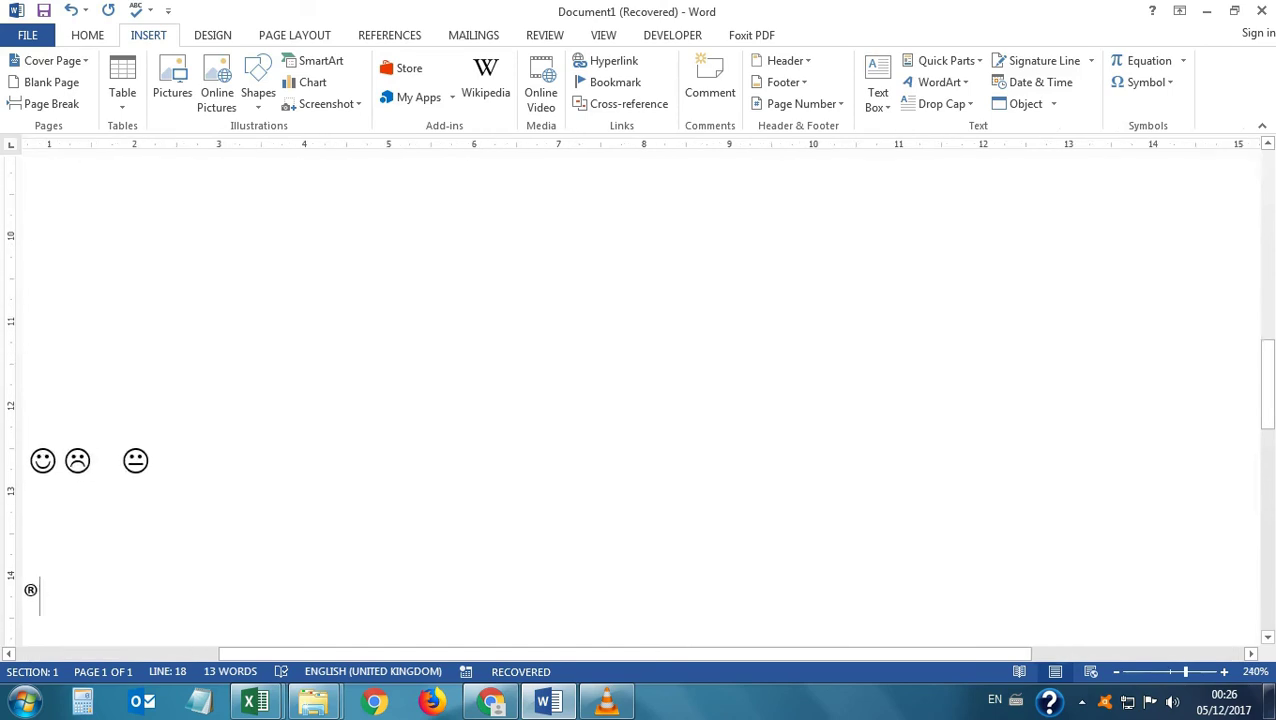
scroll(640, 400, "left", 3)
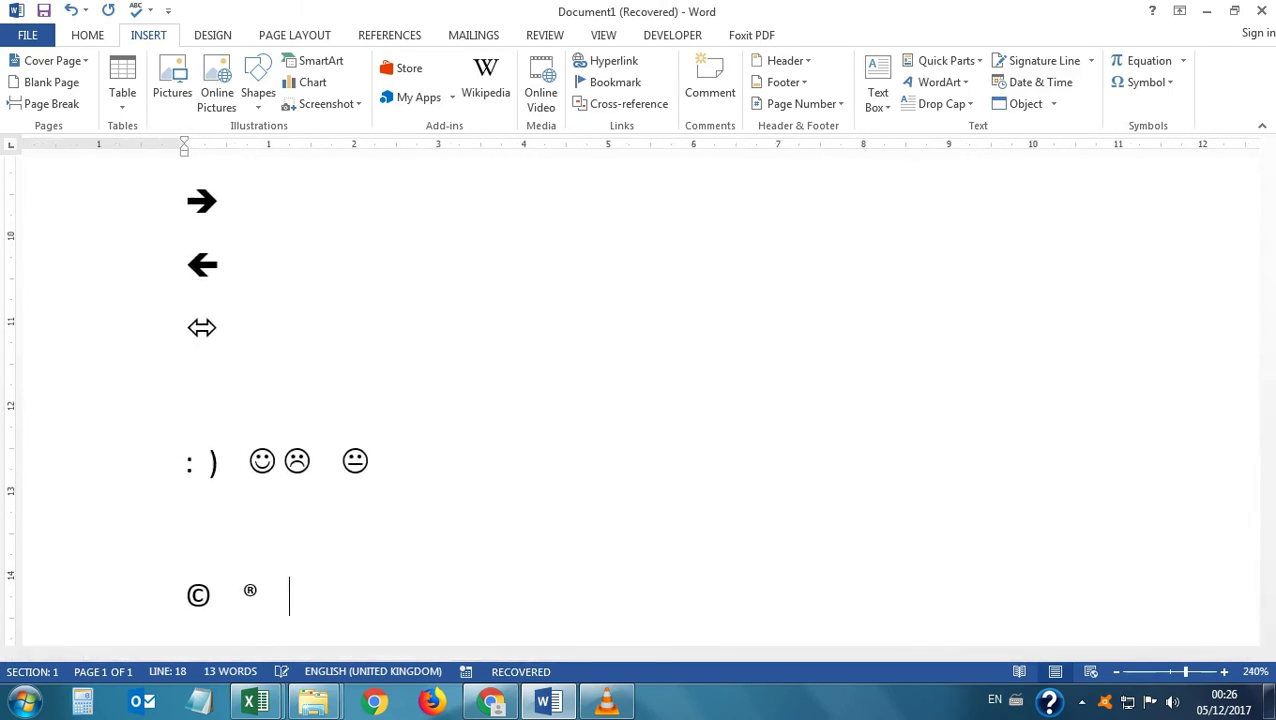
type("(tm)")
key("ctrl+a")
key("Delete")
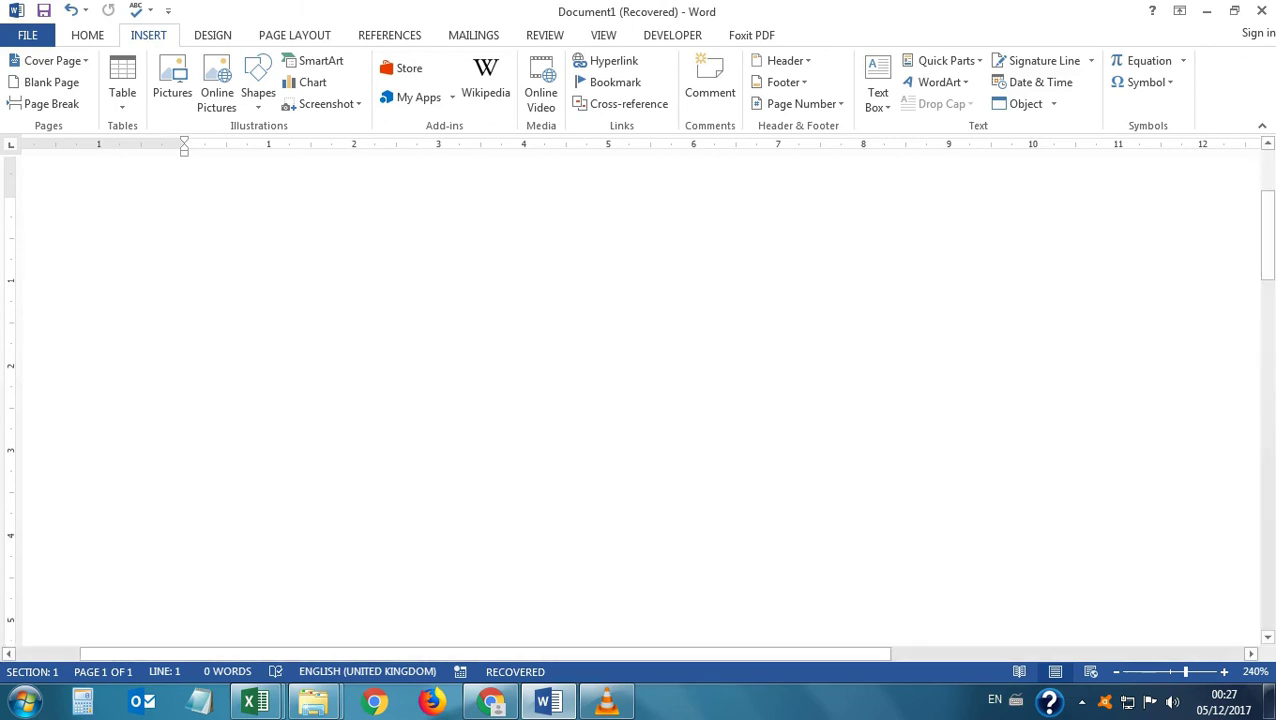
On the Home tab, preview the Bullets and Numbering style libraries without applying any.
left_click(87, 35)
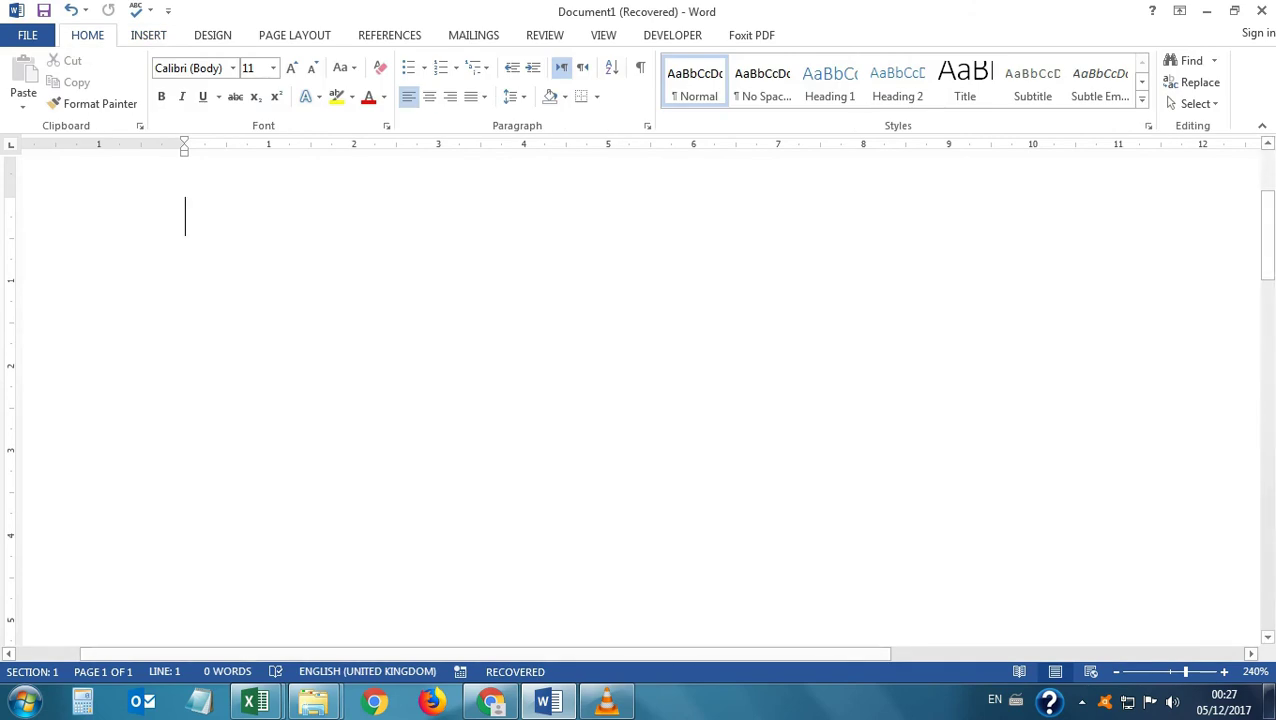
left_click(424, 67)
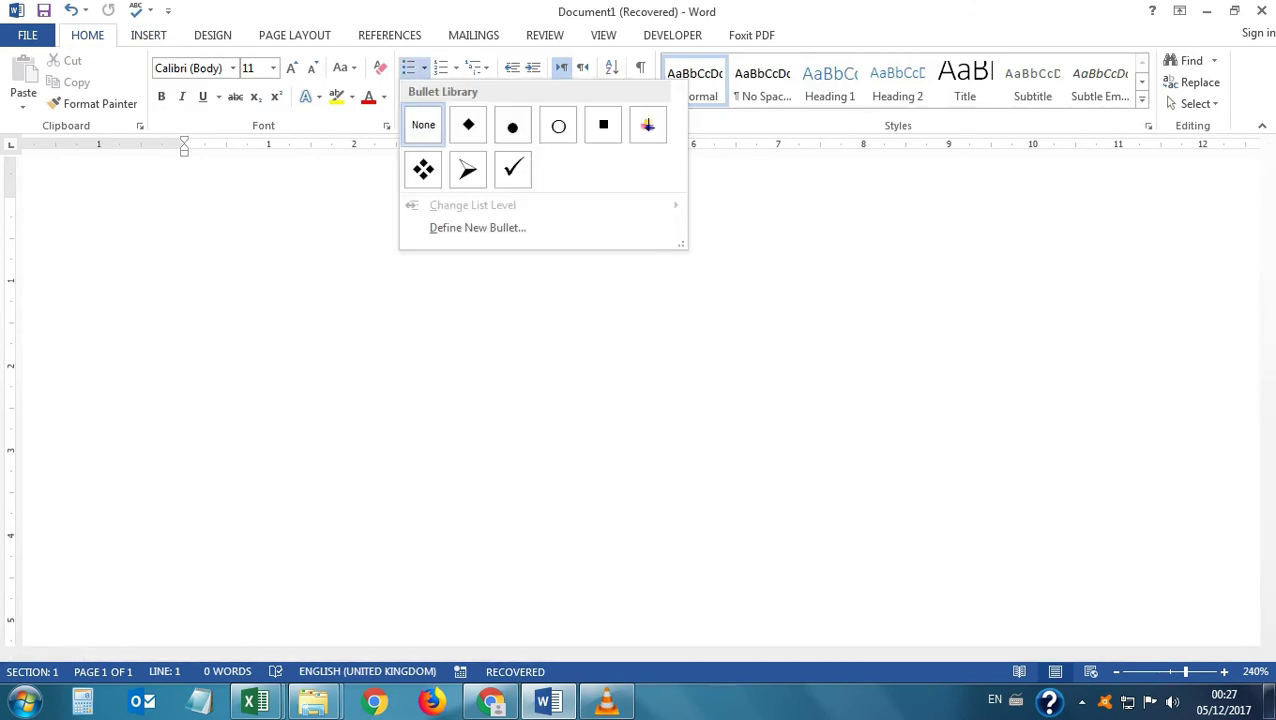
left_click(424, 67)
left_click(456, 67)
left_click(456, 67)
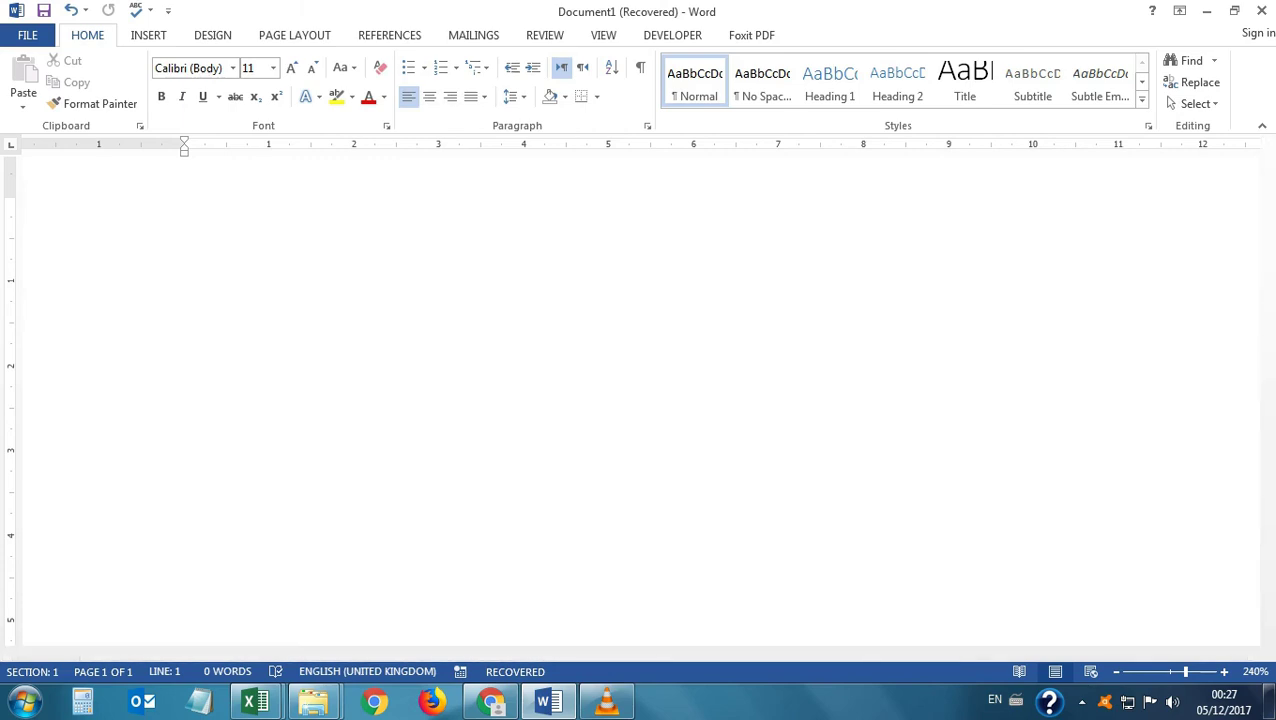
Auto-create a bulleted list with '* ', a full name and 'abcdef', then delete it all.
type("*")
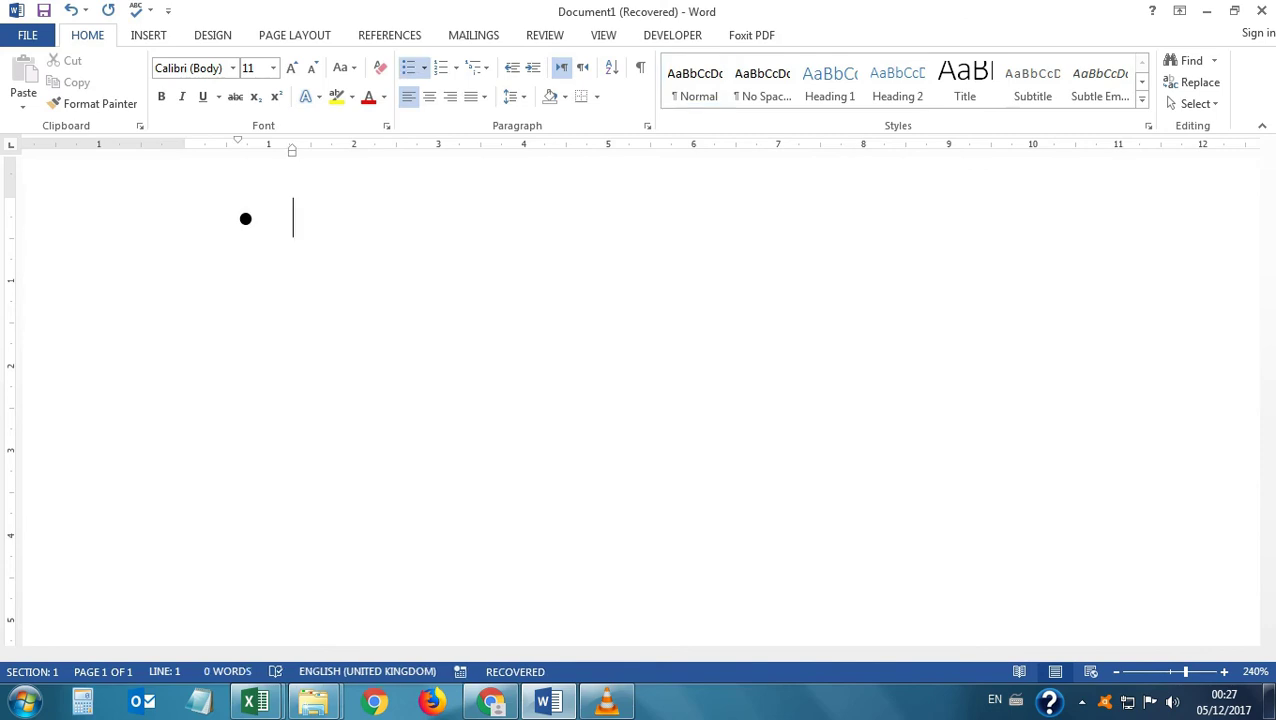
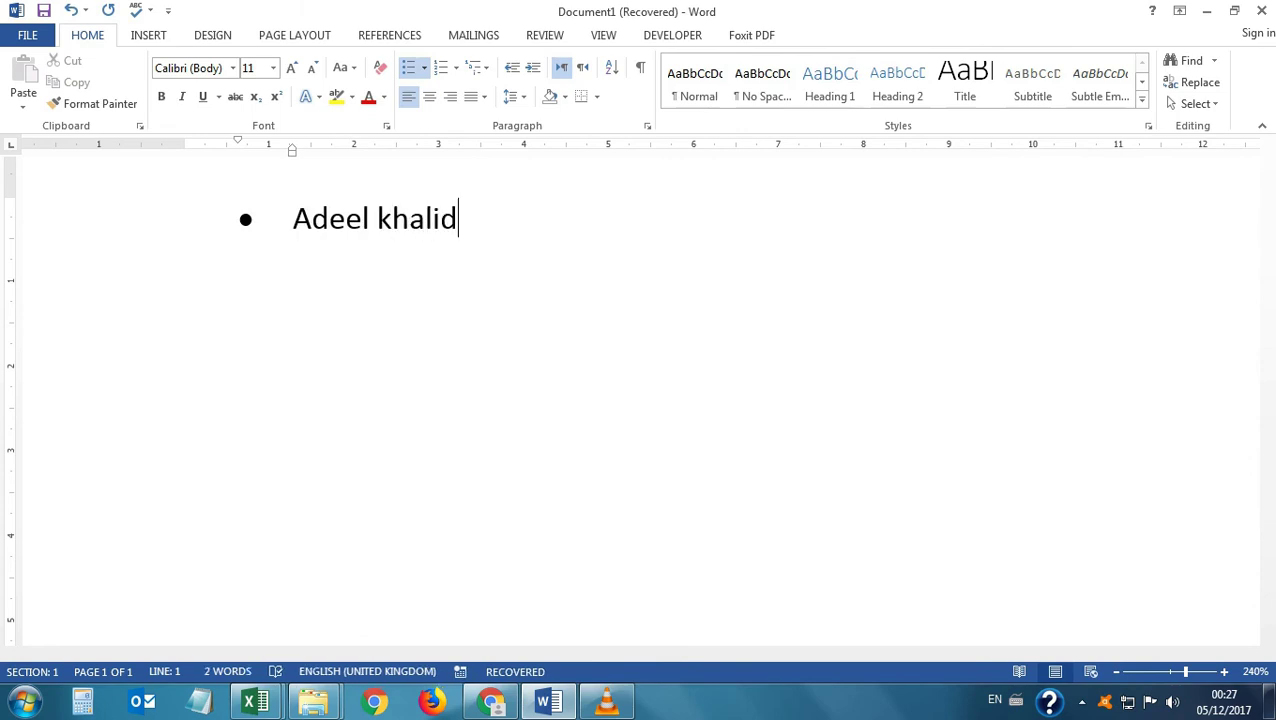
key("Return")
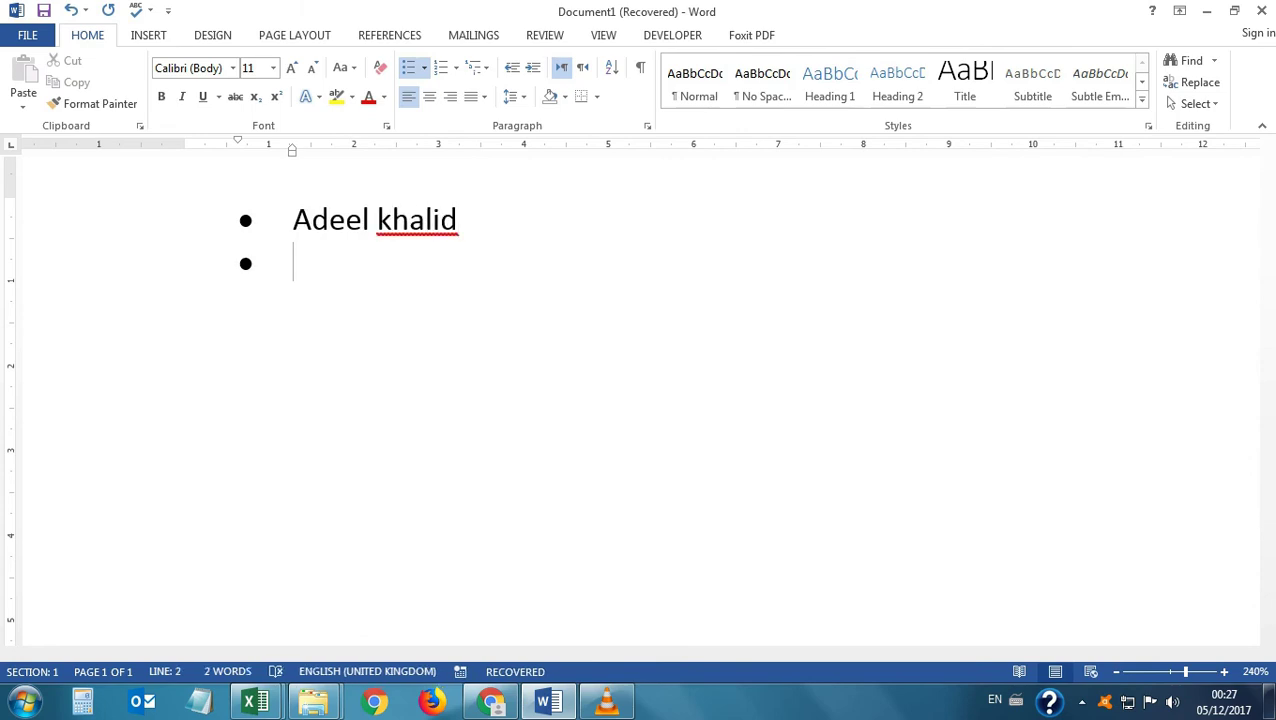
type("abcdef")
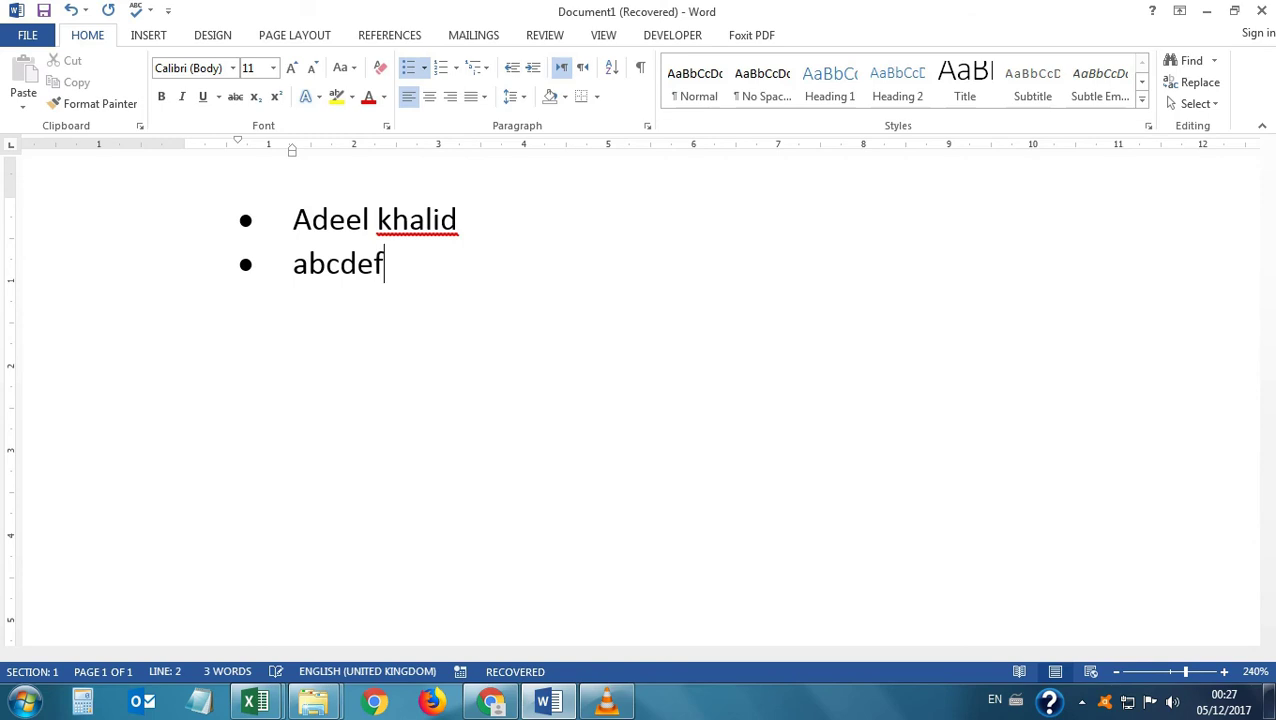
key("Return")
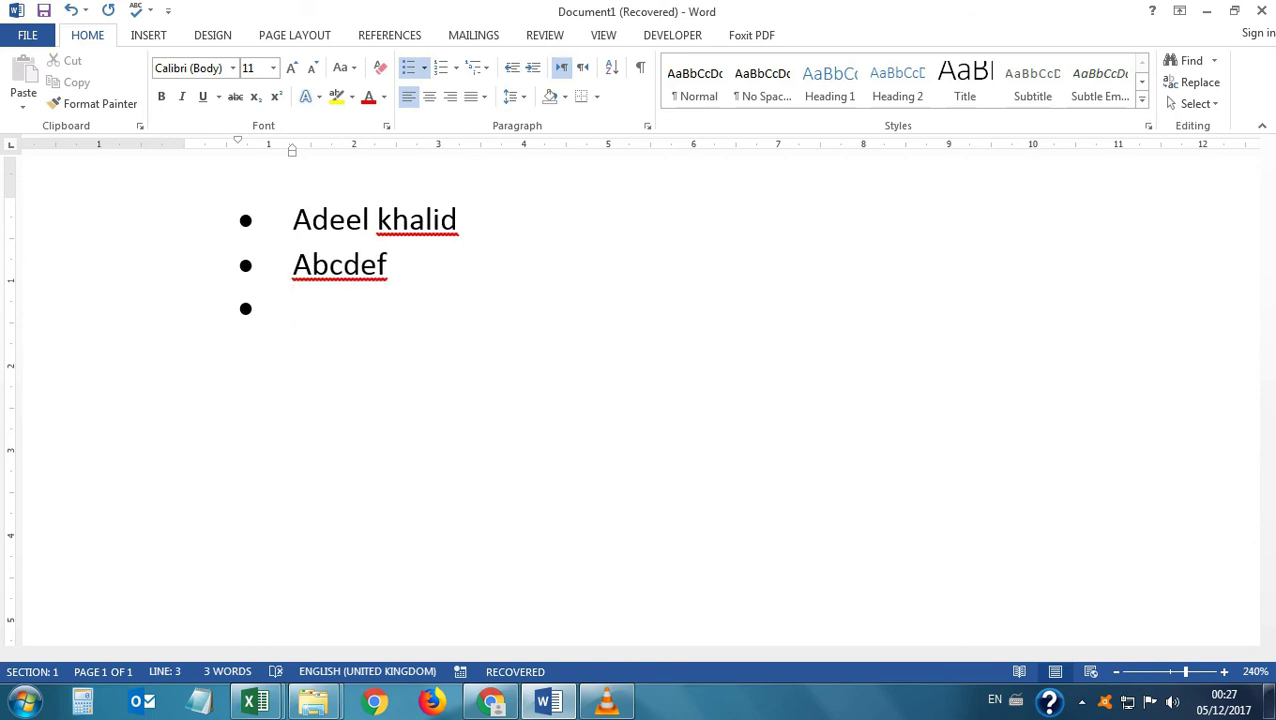
key("ctrl+a")
key("Delete")
key("BackSpace")
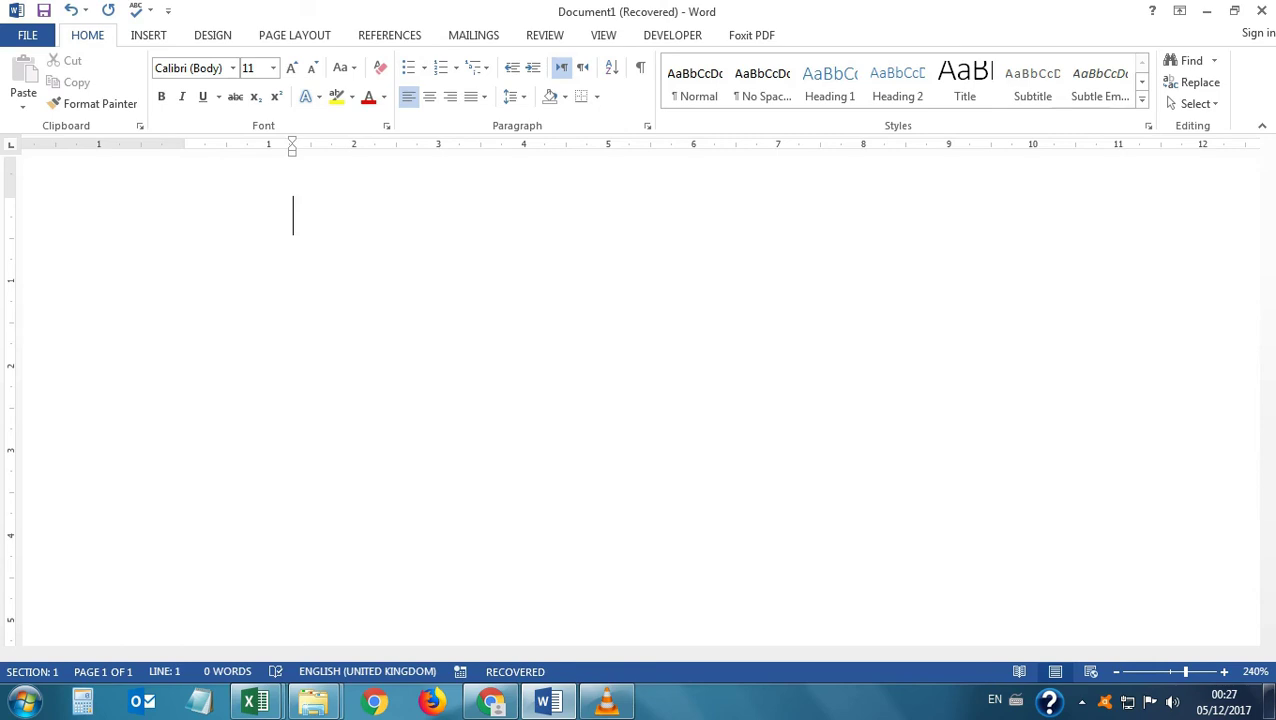
type("1)")
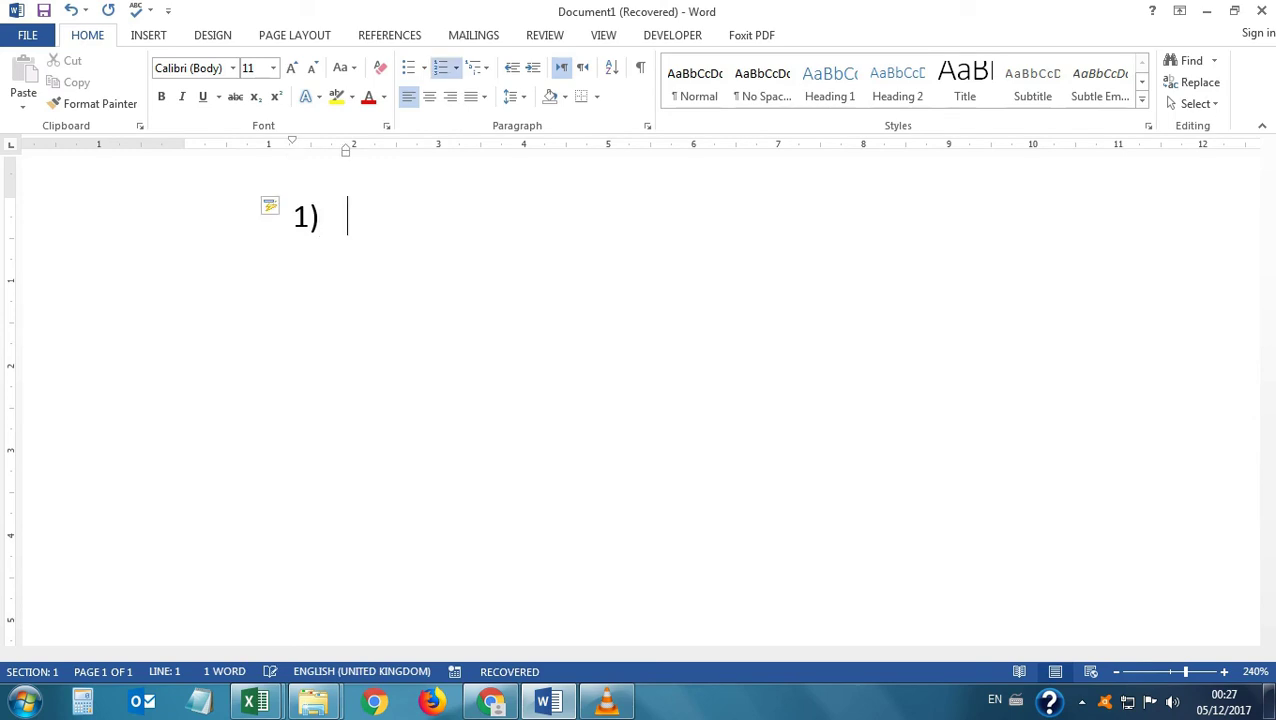
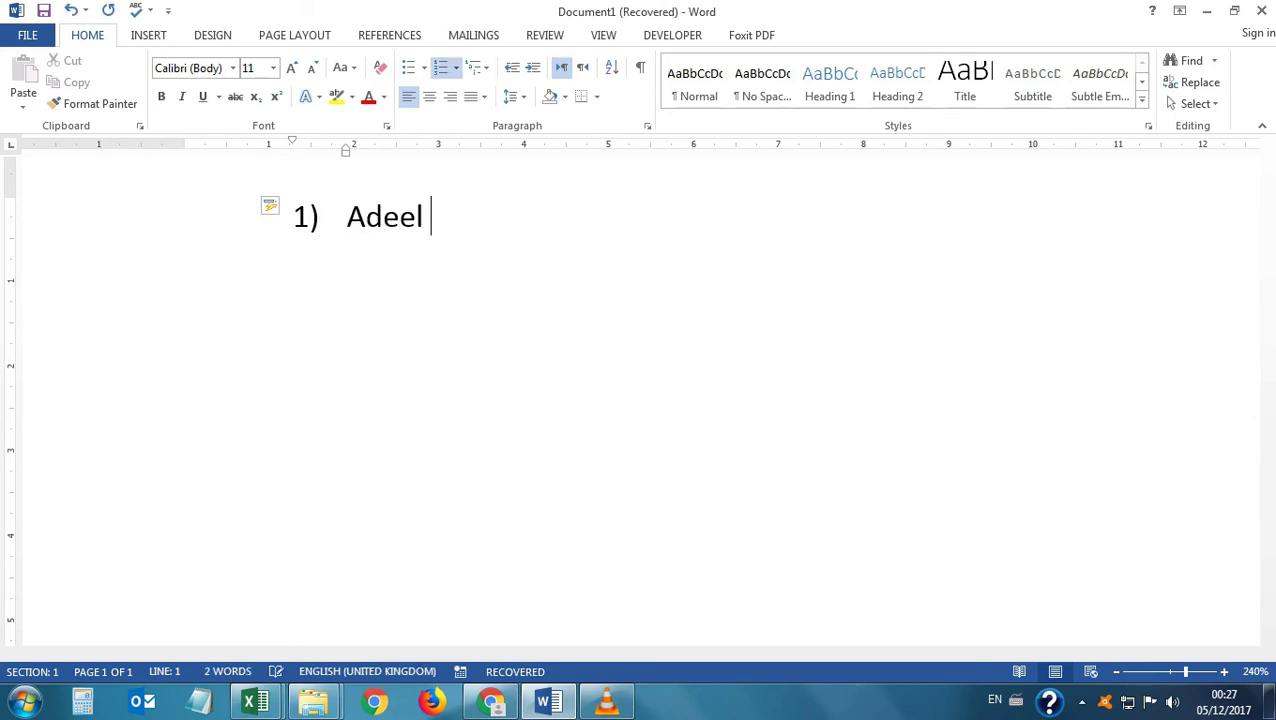
key("Return")
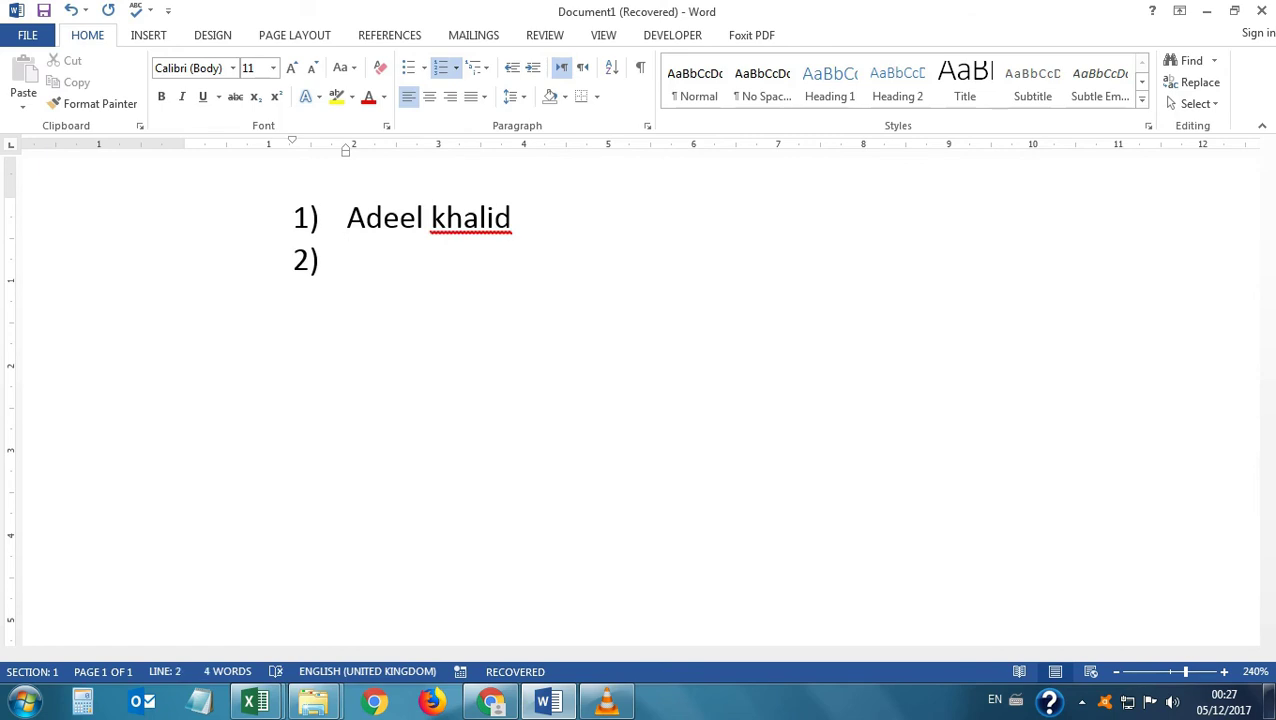
type("abcdef")
key("Return")
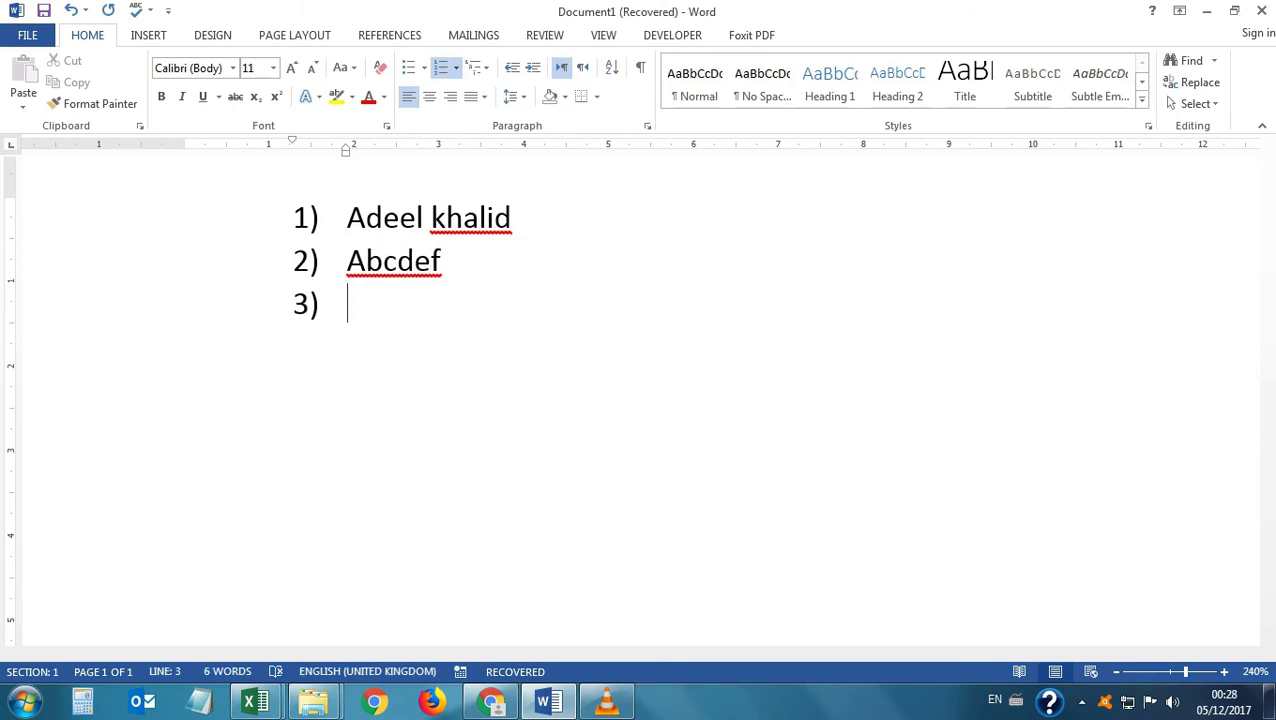
key("ctrl+a")
key("BackSpace")
key("BackSpace")
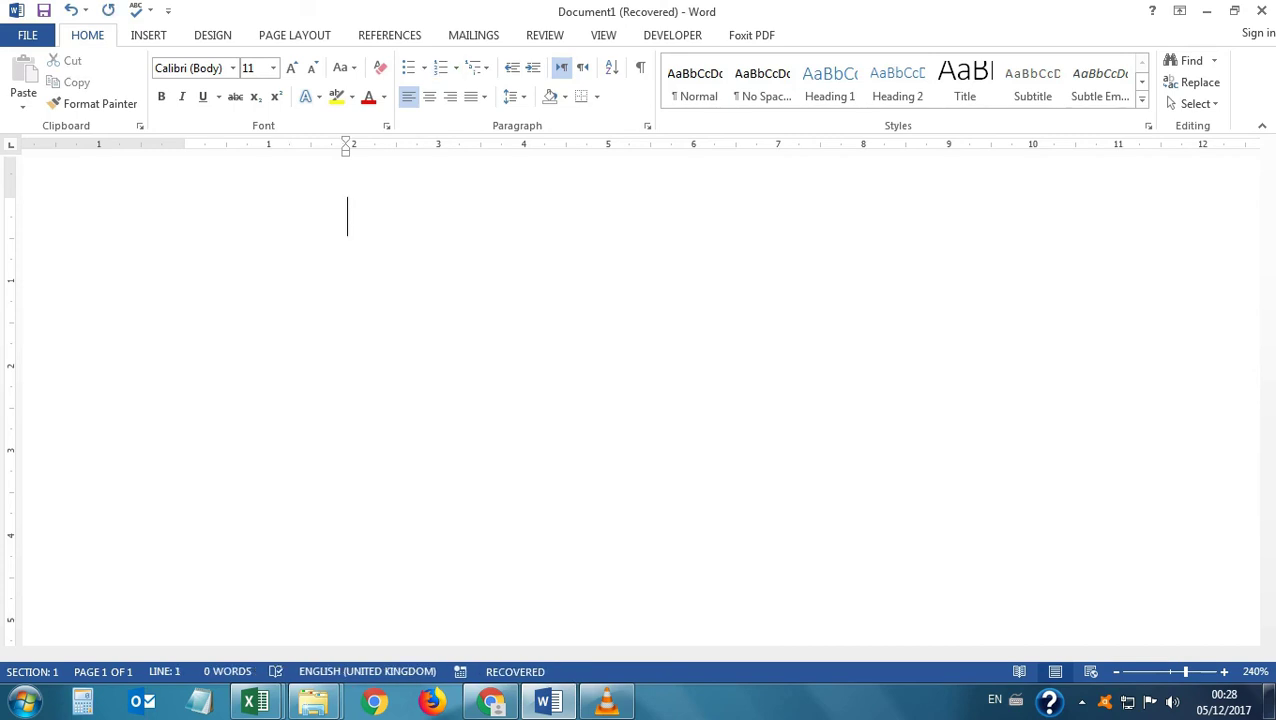
type("a)")
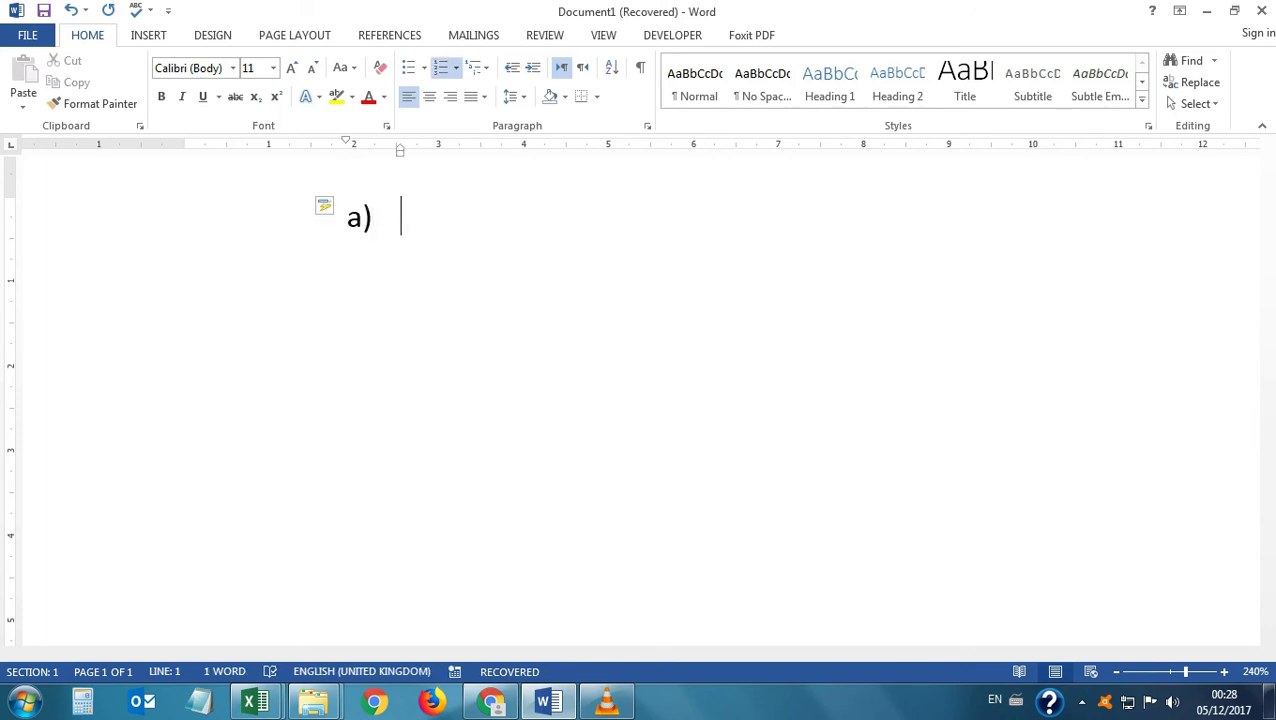
type(" adee")
key("BackSpace")
key("BackSpace")
key("BackSpace")
key("BackSpace")
type("abvce")
key("Return")
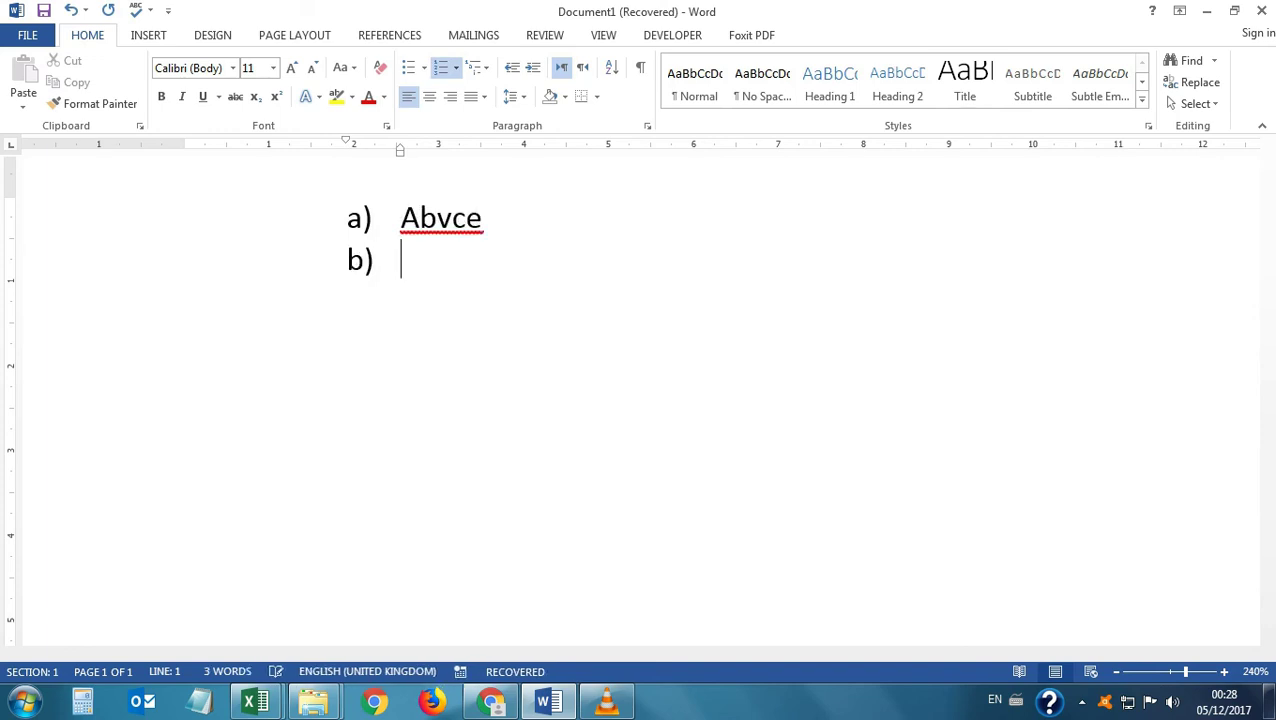
type("abcdef")
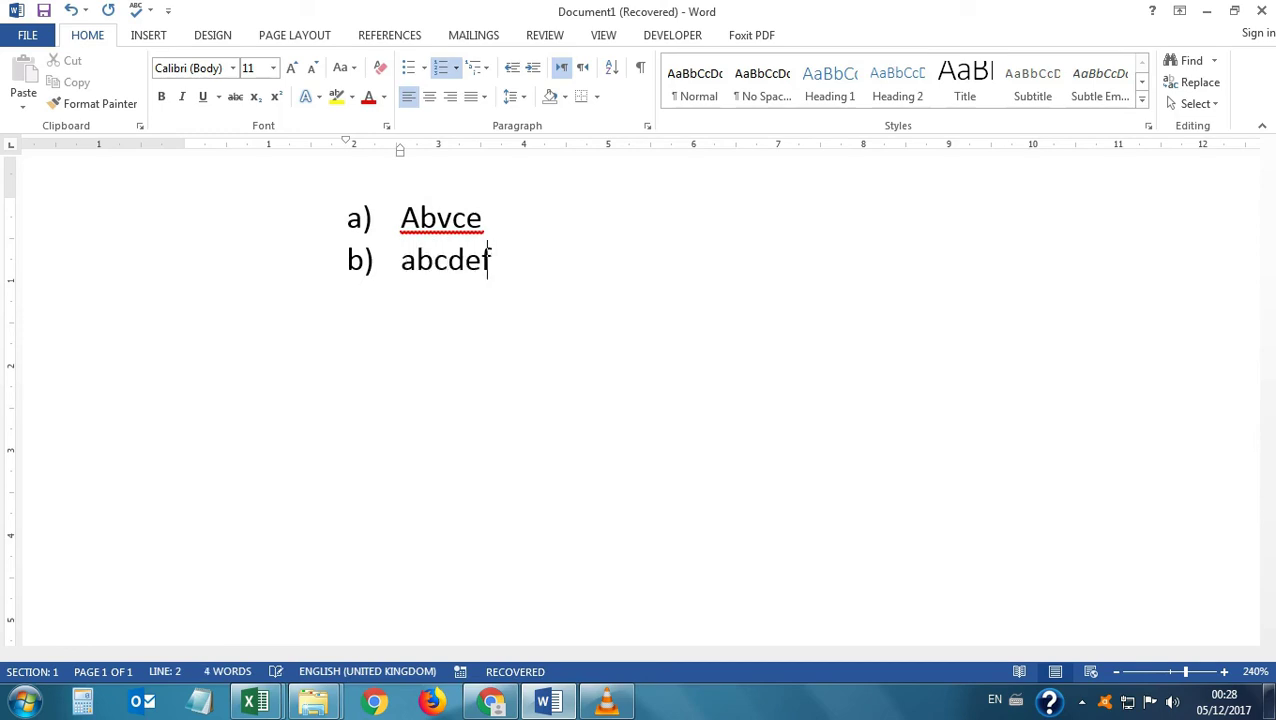
key("Return")
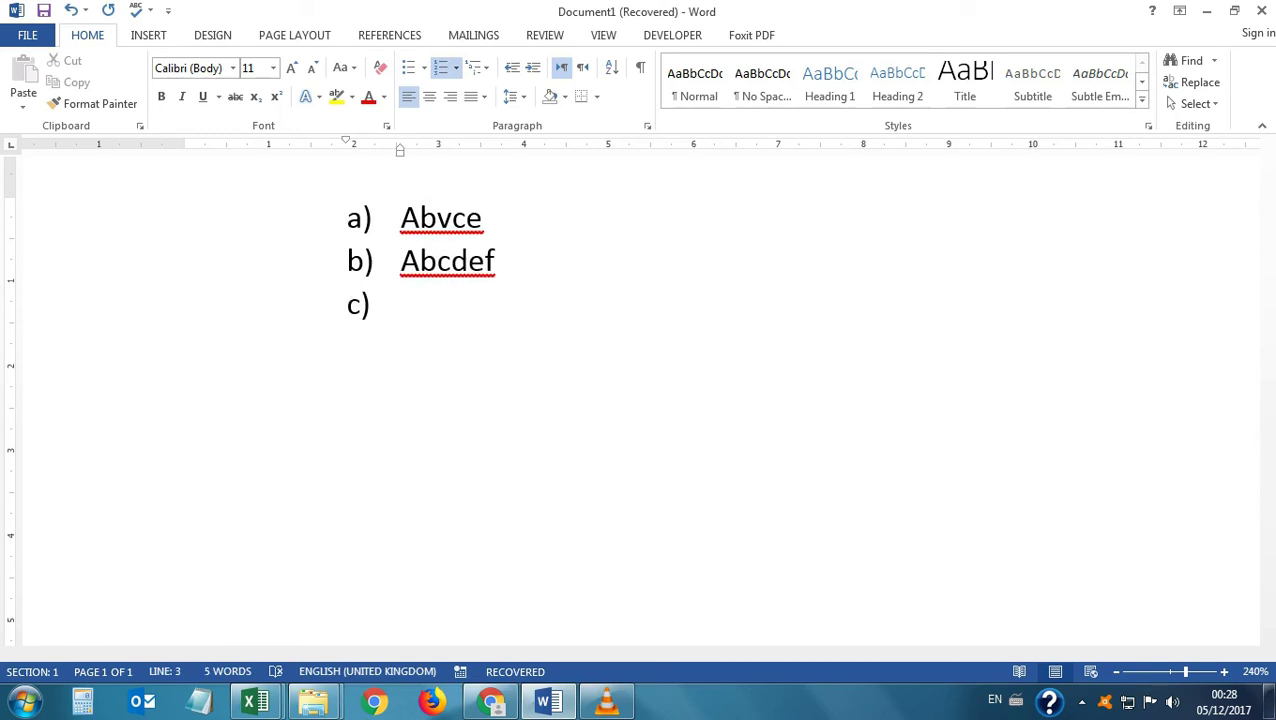
key("ctrl+a")
key("BackSpace")
key("BackSpace")
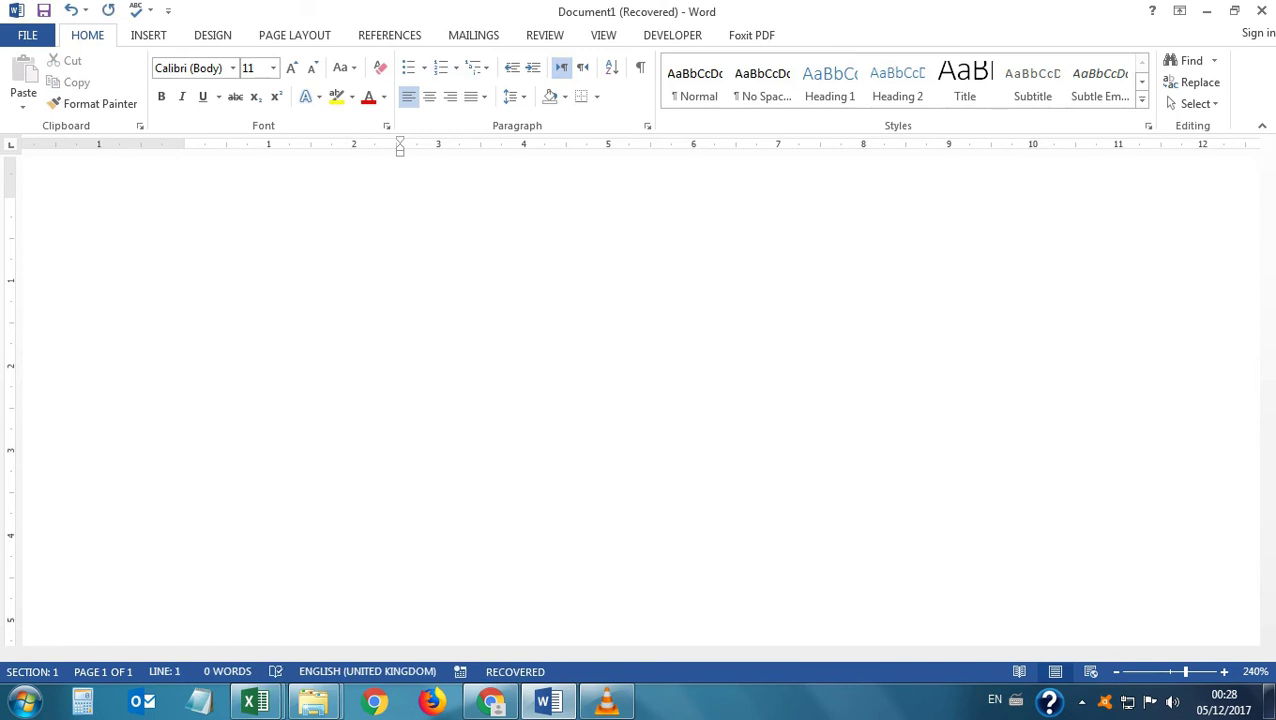
Start a smiley-bulleted list from ':)' with items 'abcdedlll' and 'abcedfdfojewr'.
type(":)")
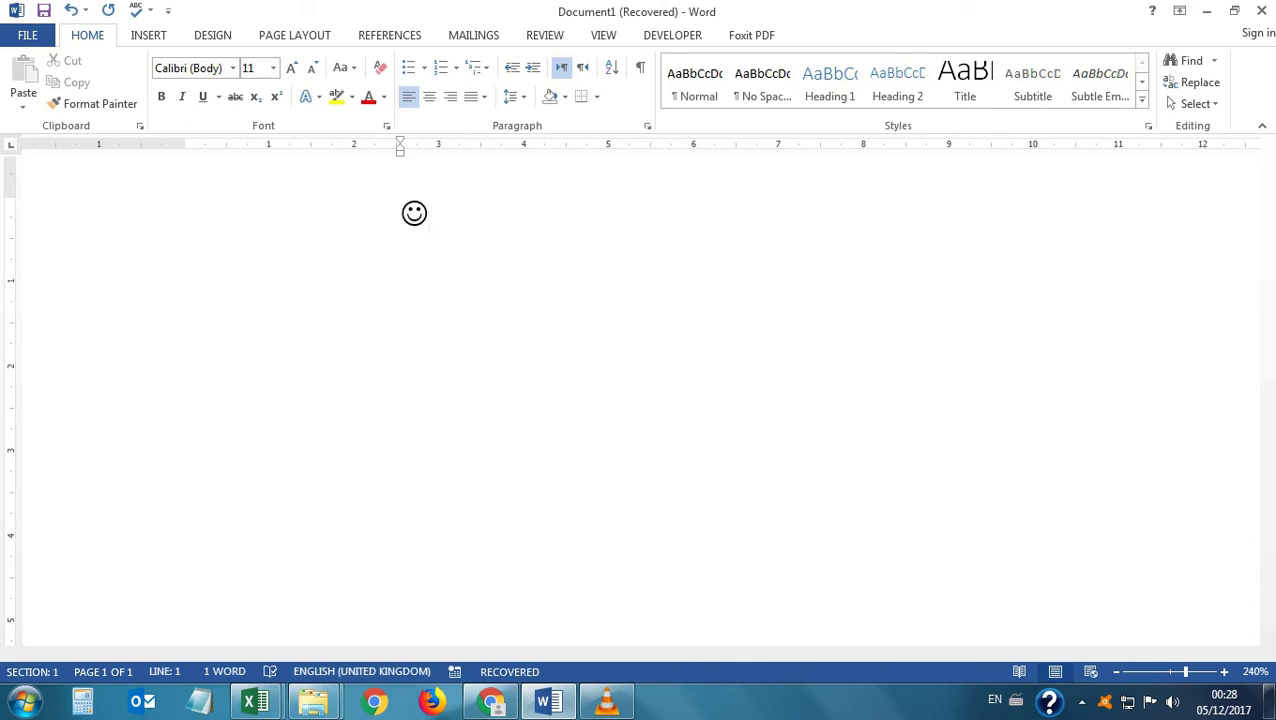
key("space")
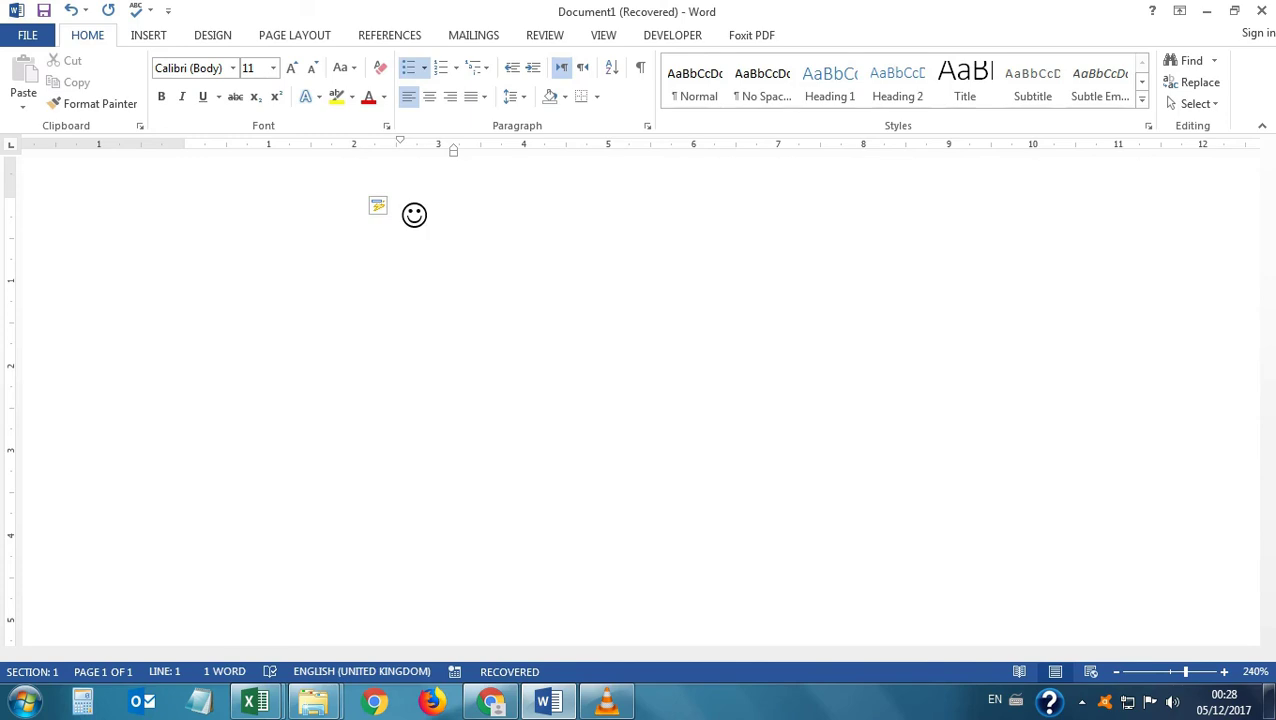
type("abcdedlll")
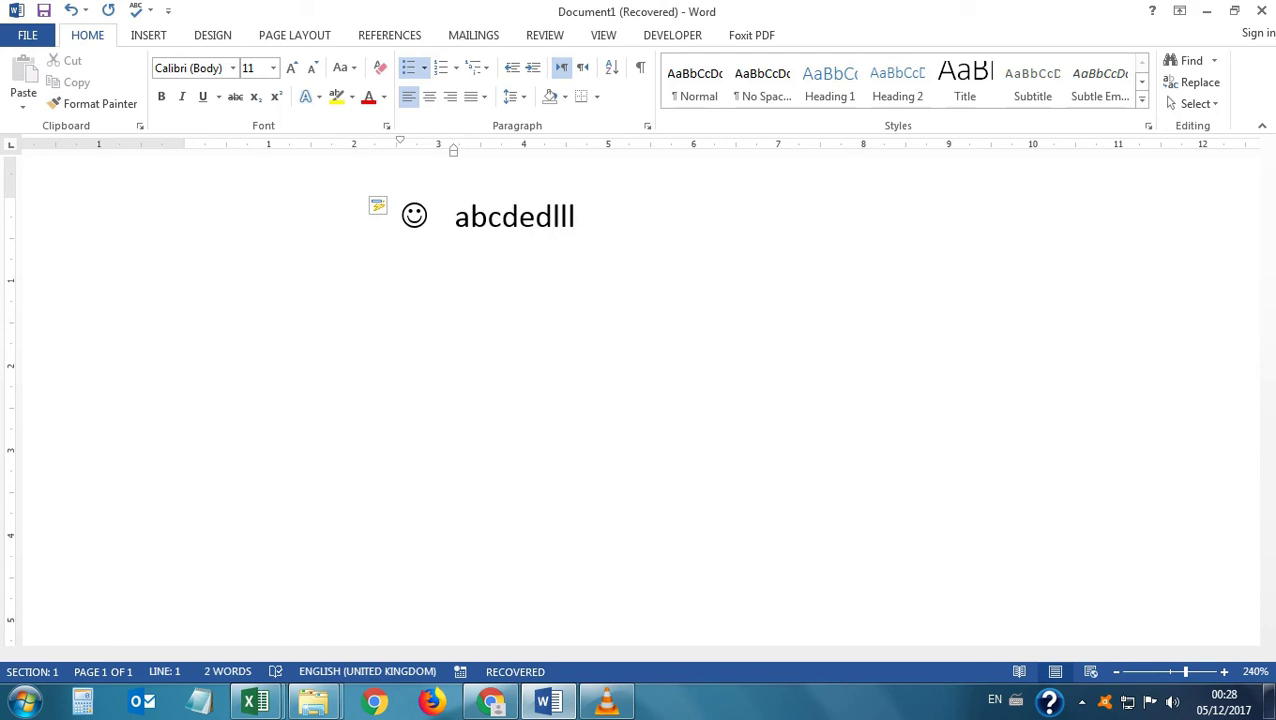
key("Return")
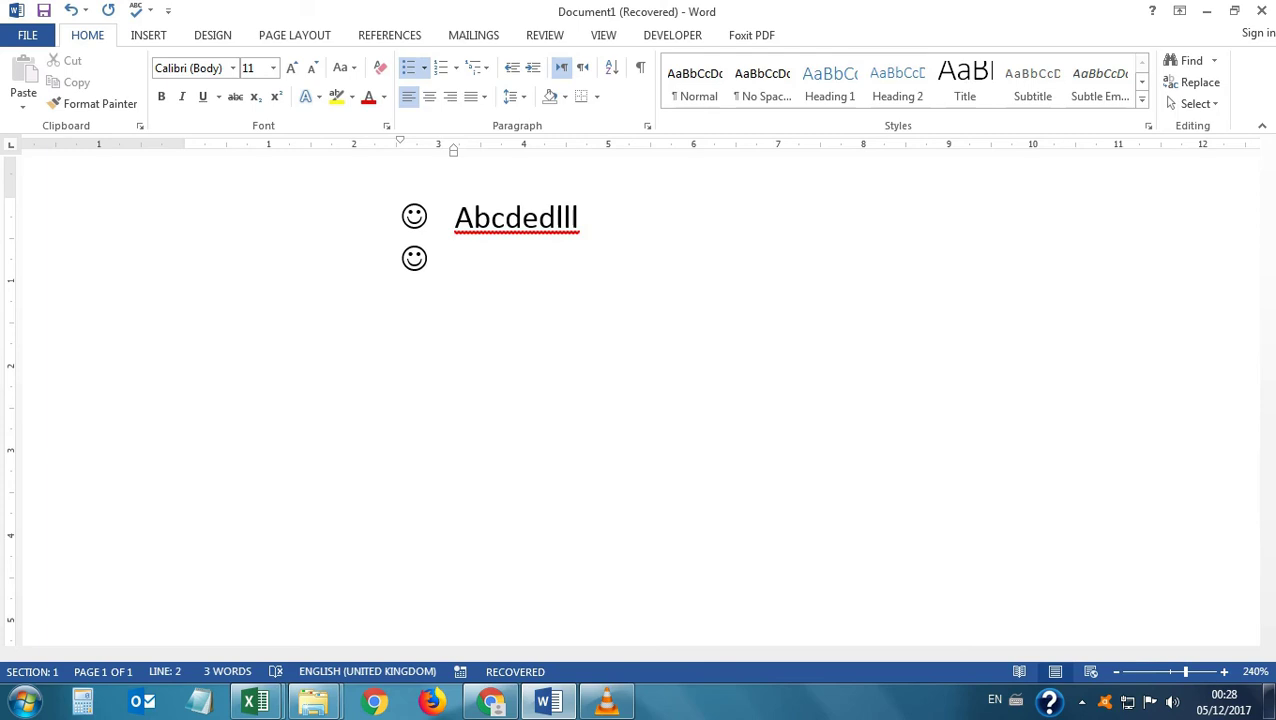
type("abcedf")
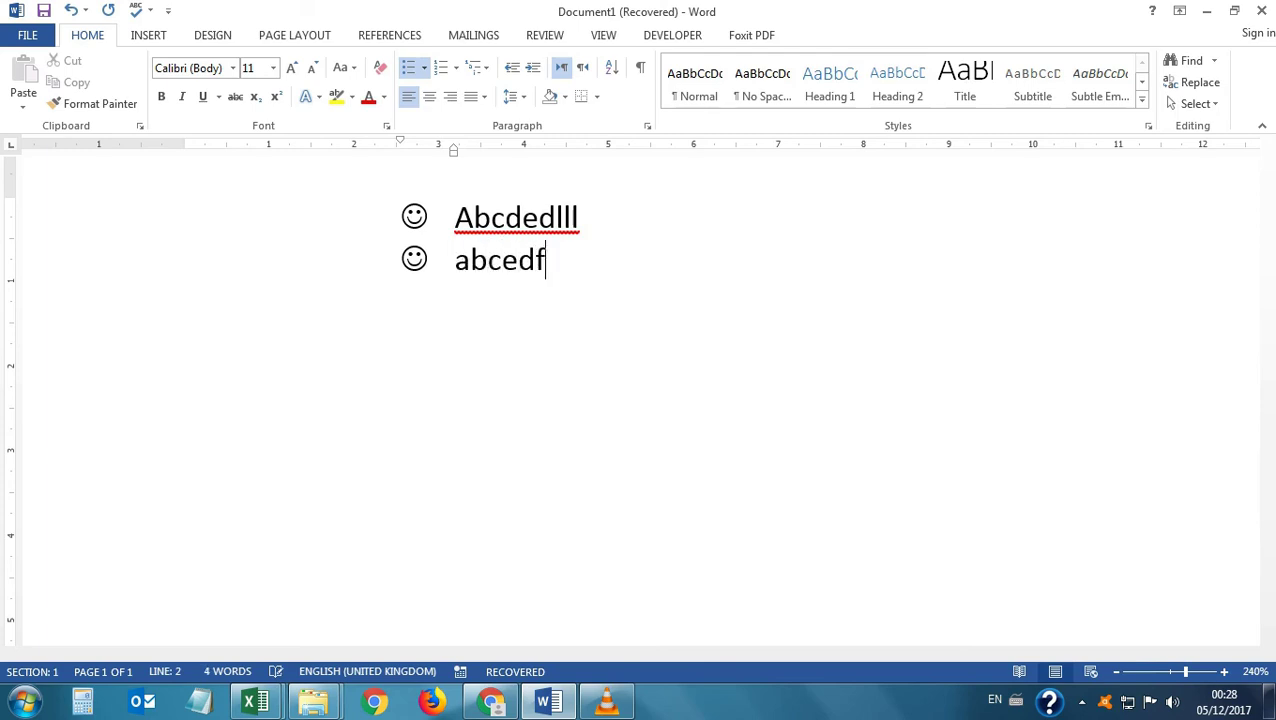
type("dfojewr")
key("Return")
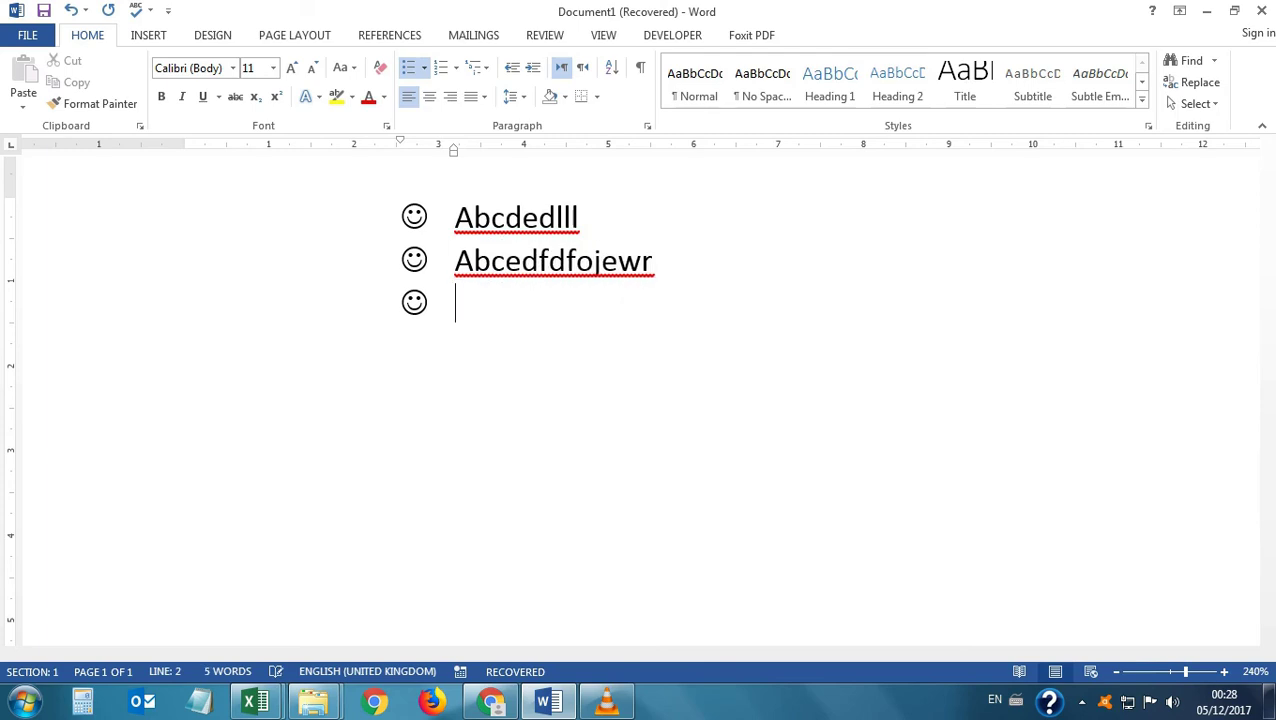
Select all the smiley bullet lines and delete them.
scroll(640, 400, "down", 16)
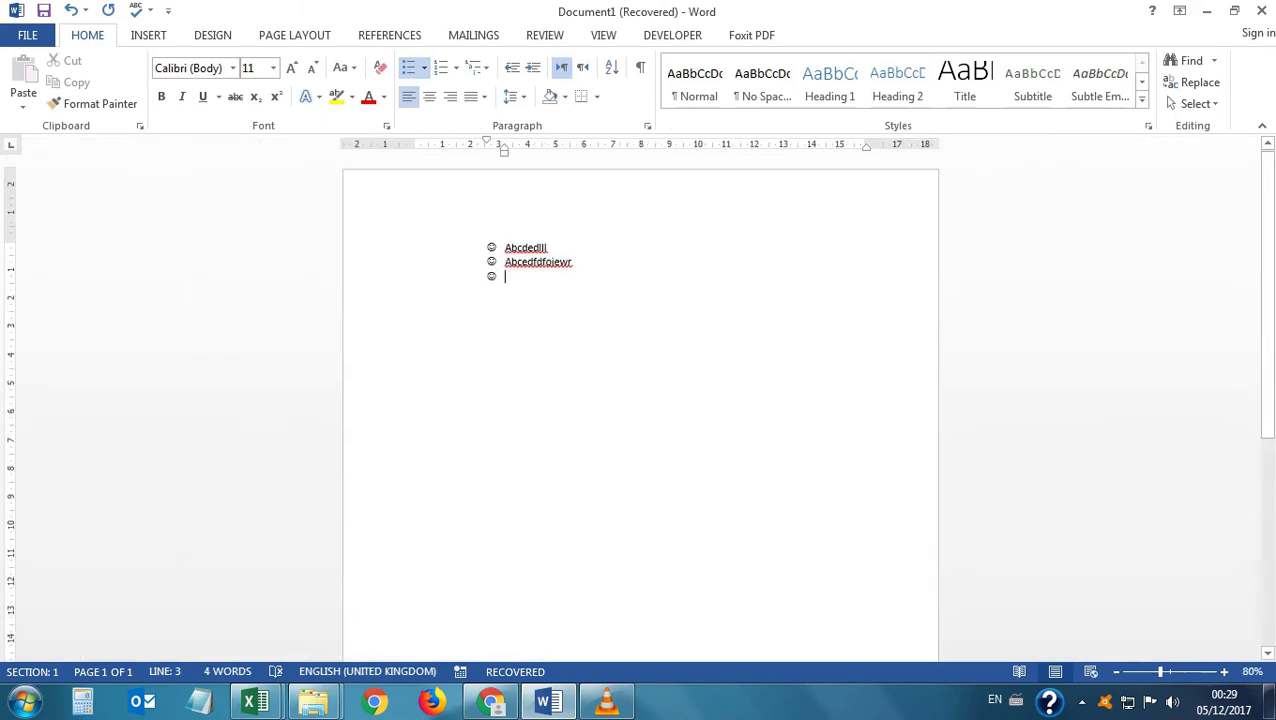
scroll(640, 400, "up", 13)
left_click_drag(285, 288, 285, 212)
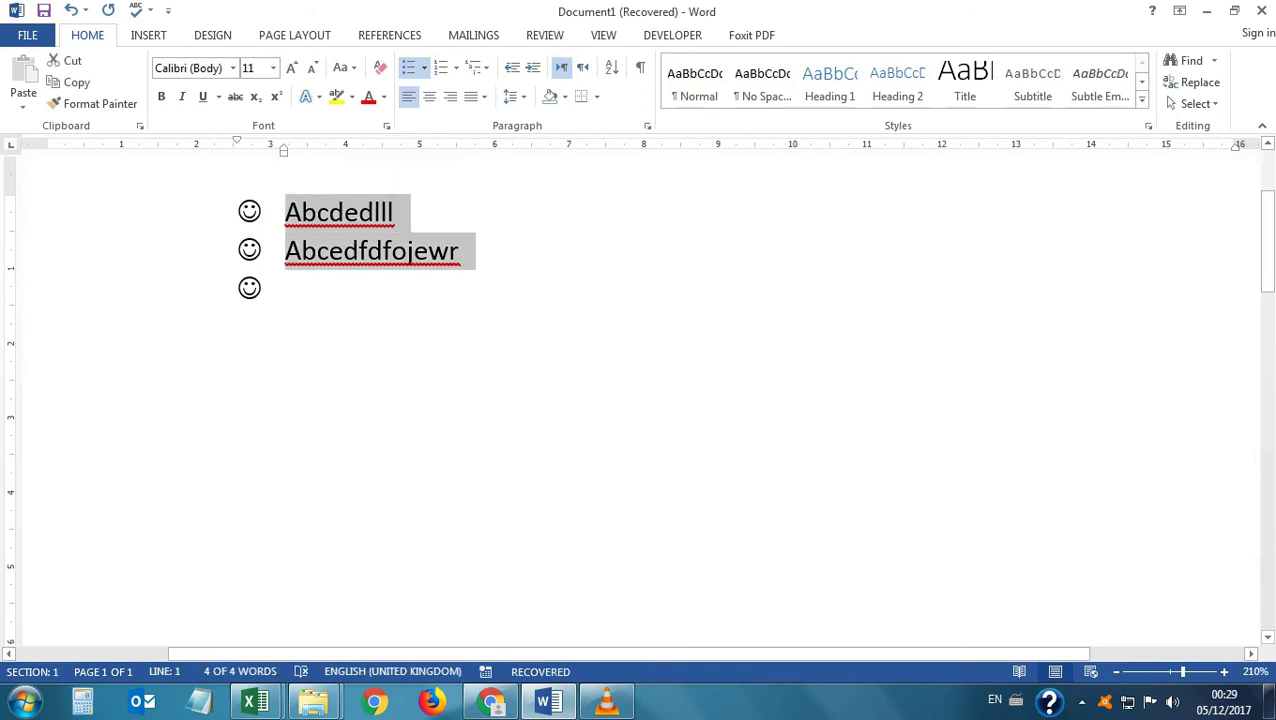
key("ctrl+a")
key("BackSpace")
key("BackSpace")
key("BackSpace")
key("BackSpace")
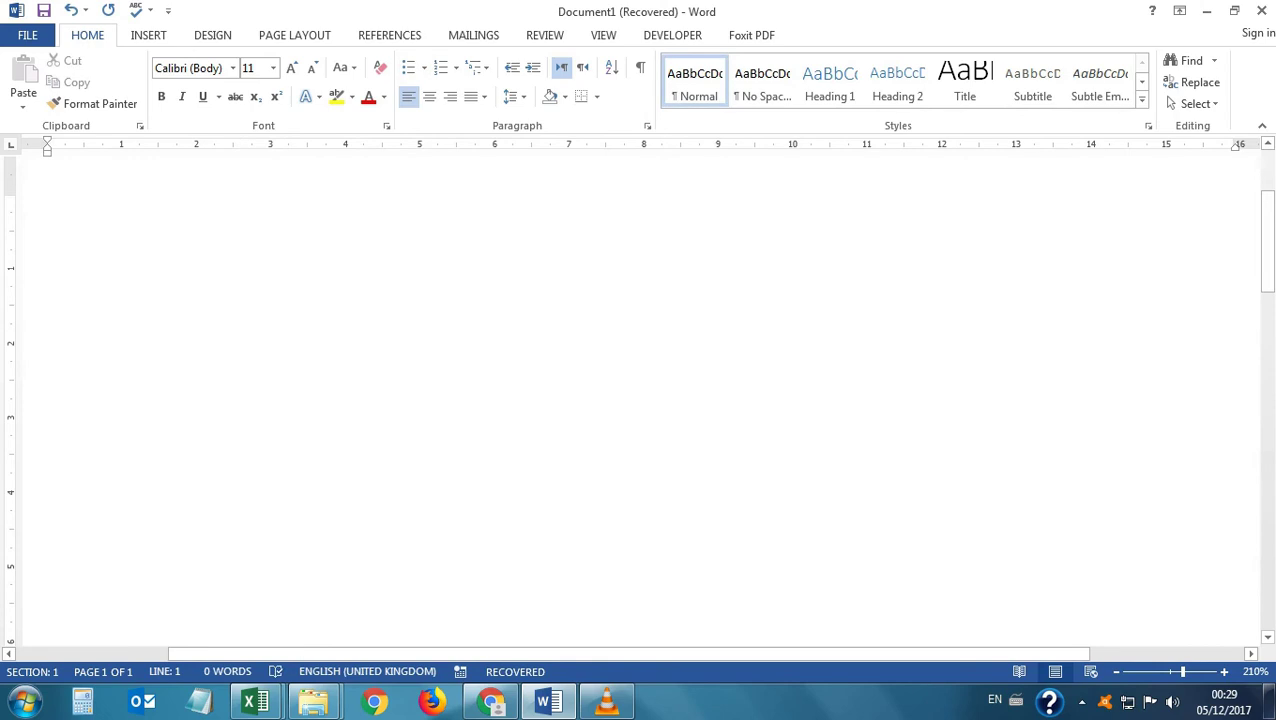
Insert the Penguins photo from Libraries > Pictures > Sample Pictures.
left_click(148, 35)
left_click(172, 85)
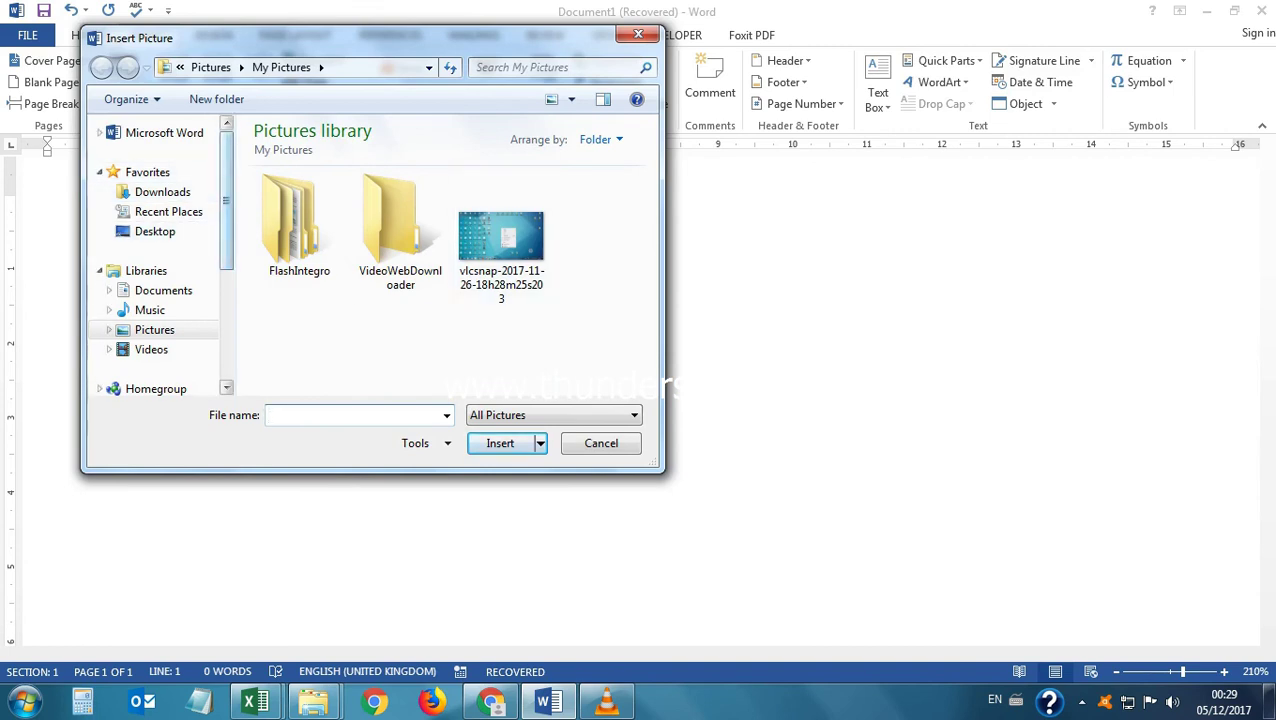
scroll(155, 260, "down", 1)
scroll(155, 260, "down", 1)
left_click(154, 242)
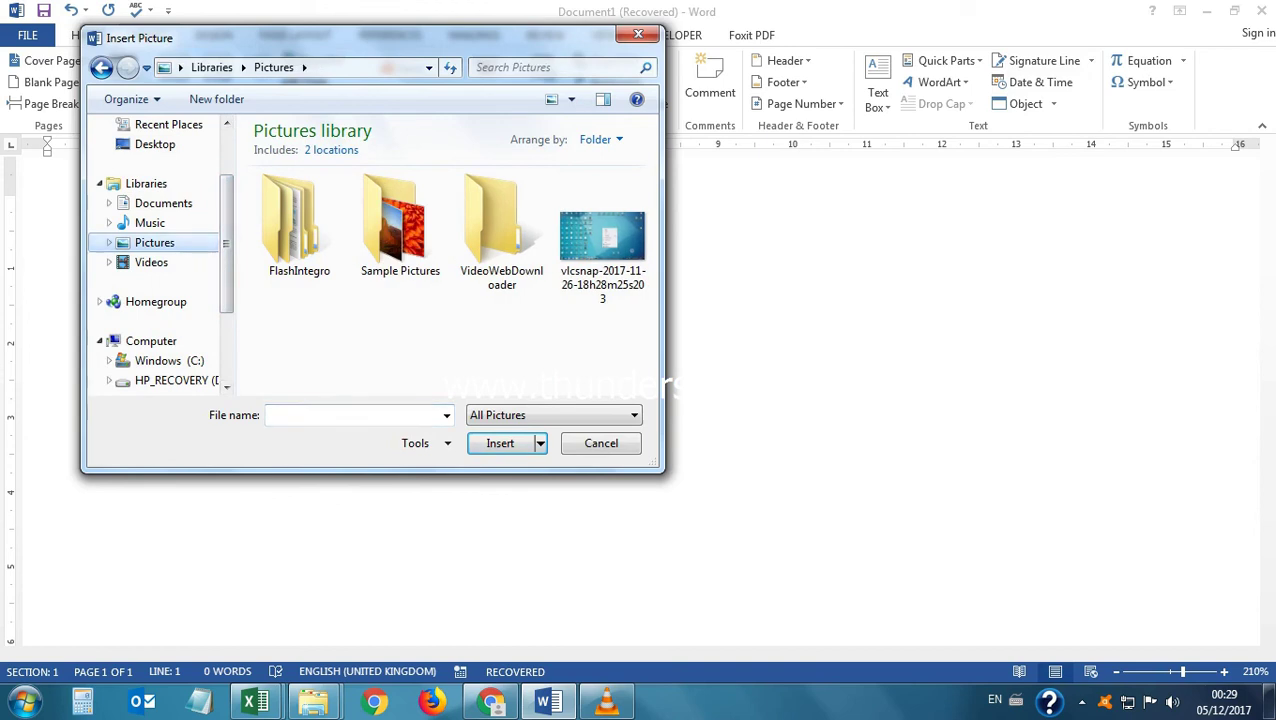
double_click(400, 225)
left_click(502, 300)
key("Return")
scroll(640, 400, "down", 2)
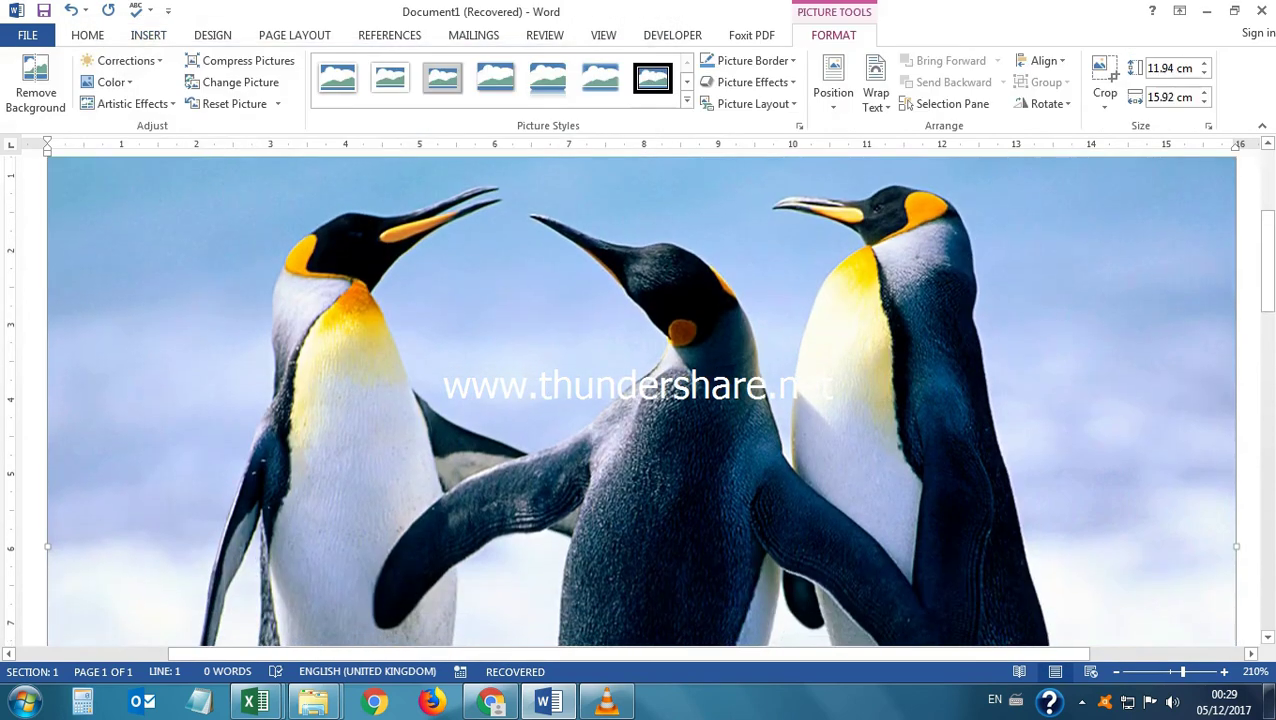
scroll(640, 400, "up", 5)
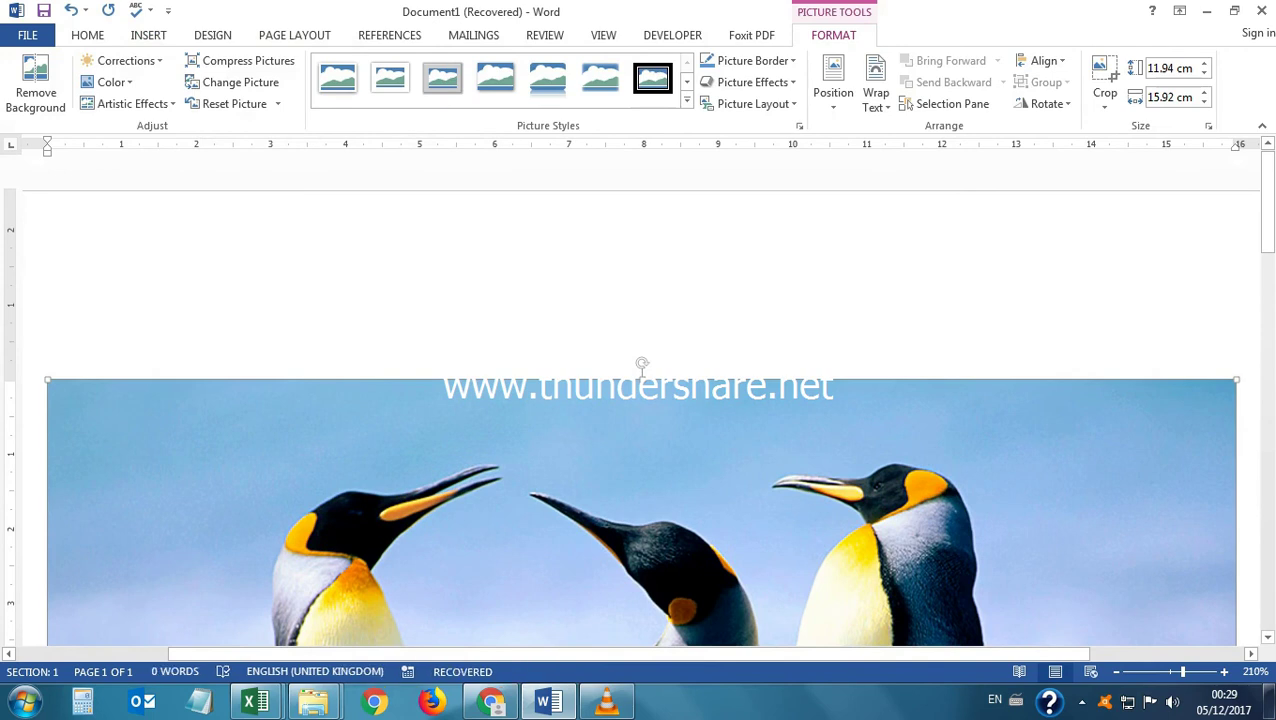
Resize the Penguins picture down to about 0.35 × 0.47 cm, leaving text wrapping unchanged.
left_click_drag(1237, 380, 1017, 380)
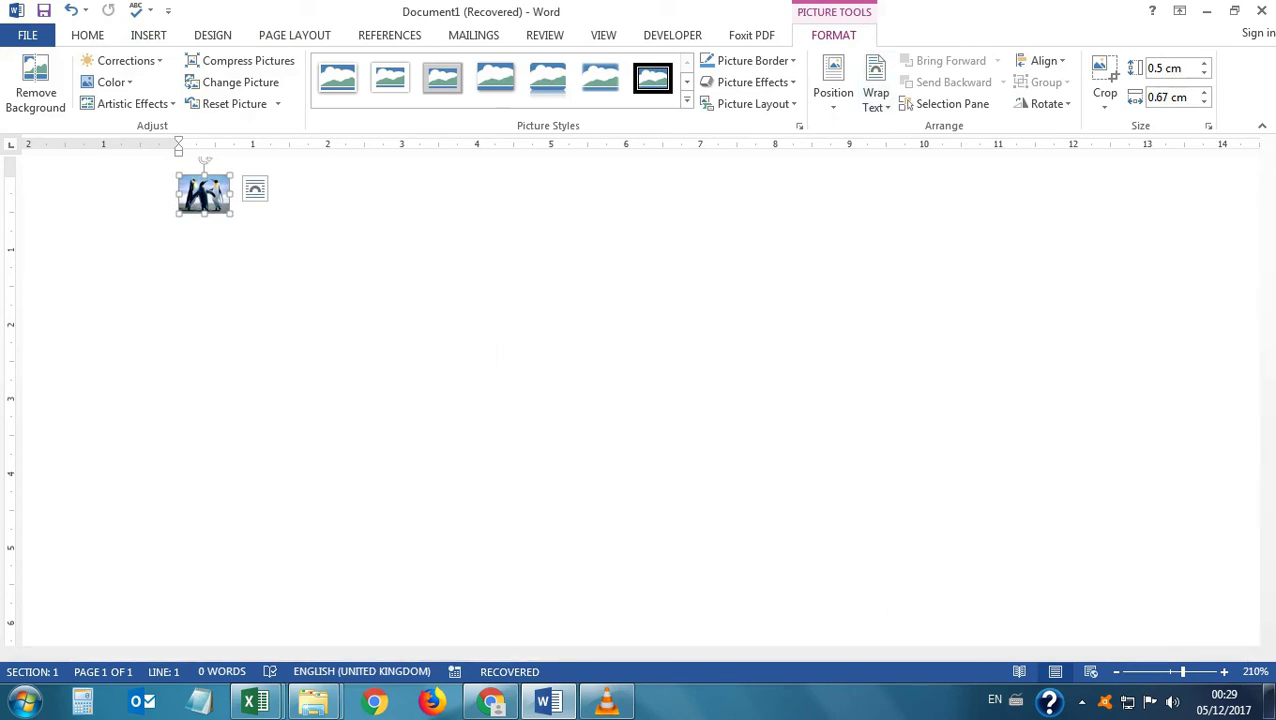
left_click(875, 95)
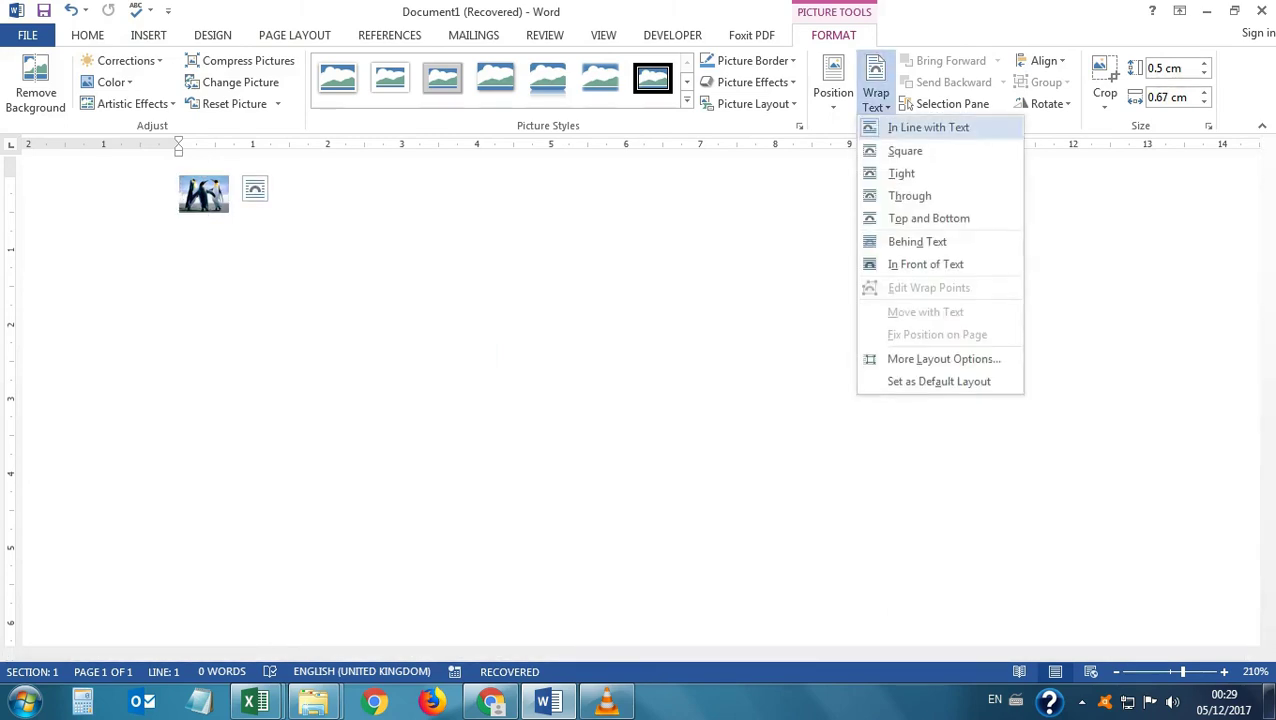
key("Escape")
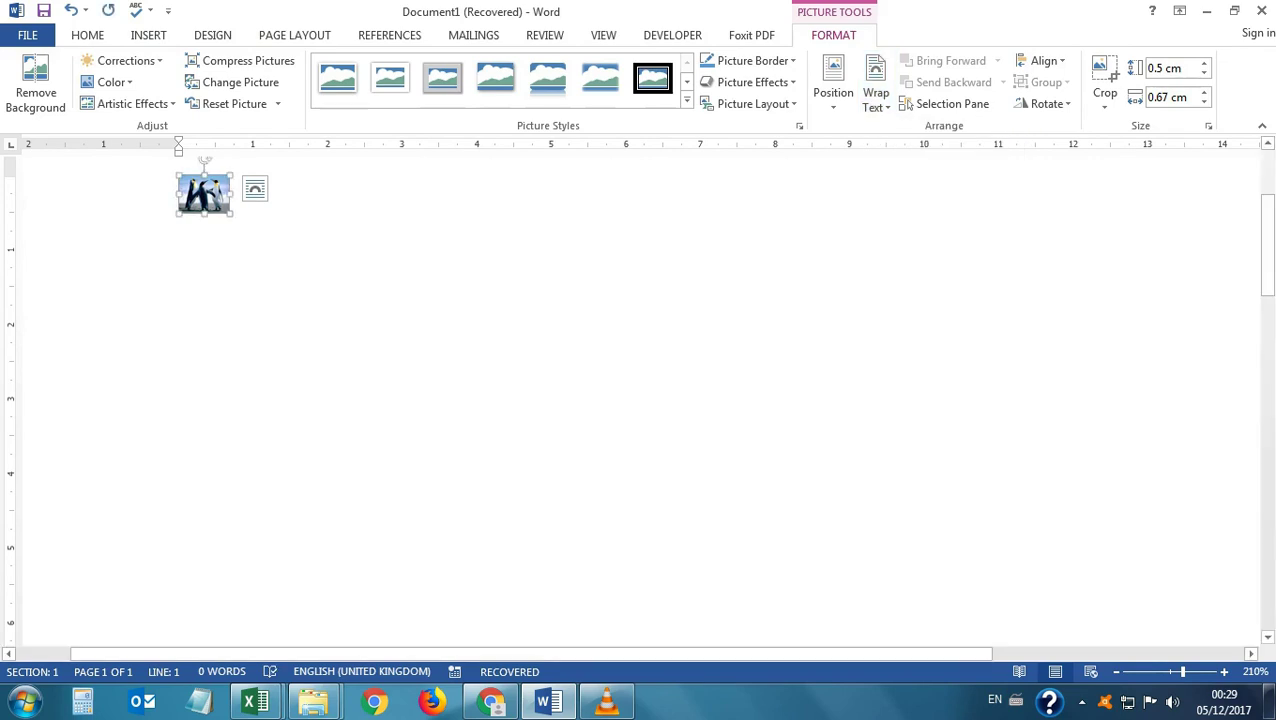
left_click_drag(192, 242, 214, 299)
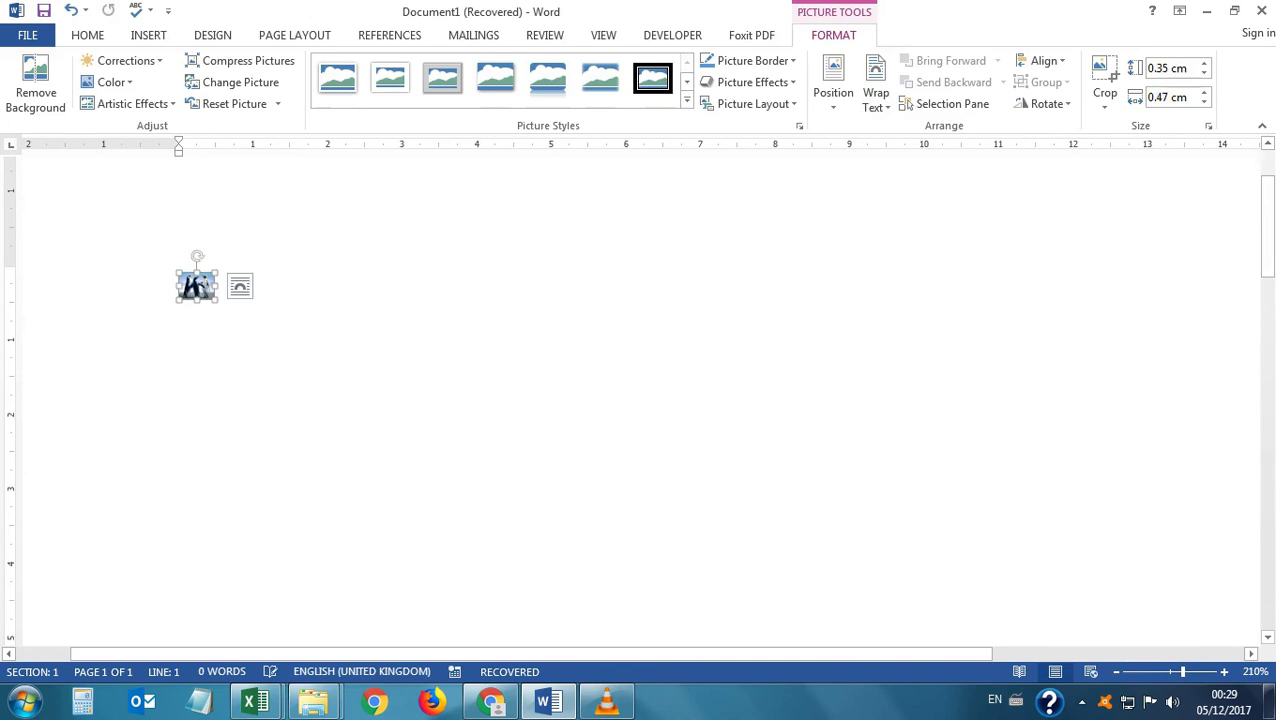
left_click(216, 290)
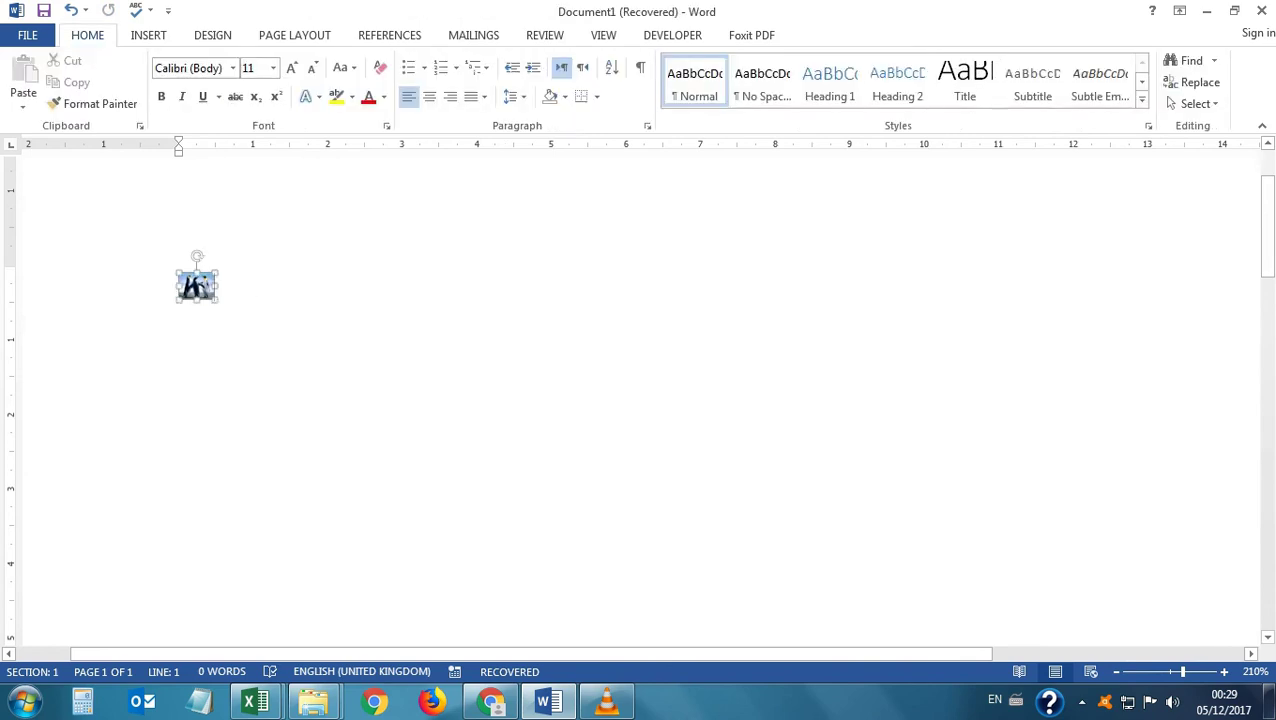
Put a tab and 'abdsbadeu' after the tiny picture so it becomes a picture-bullet list.
key("shift+Left")
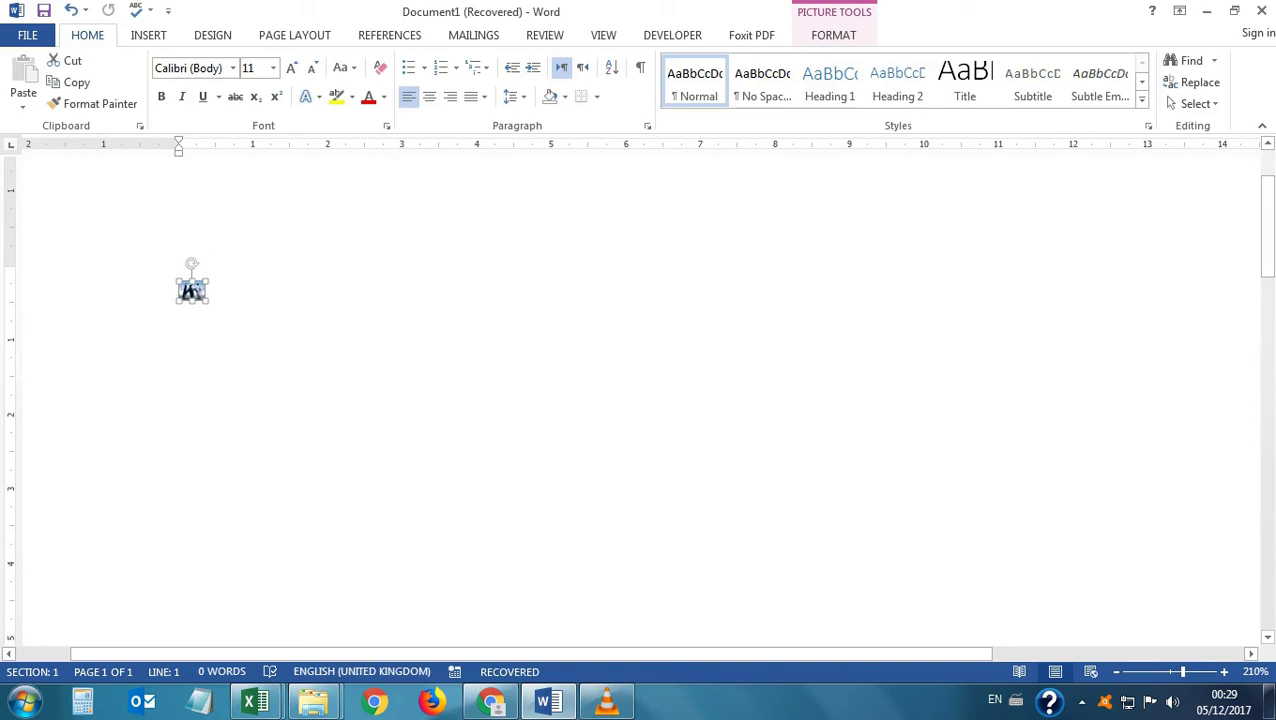
key("Right")
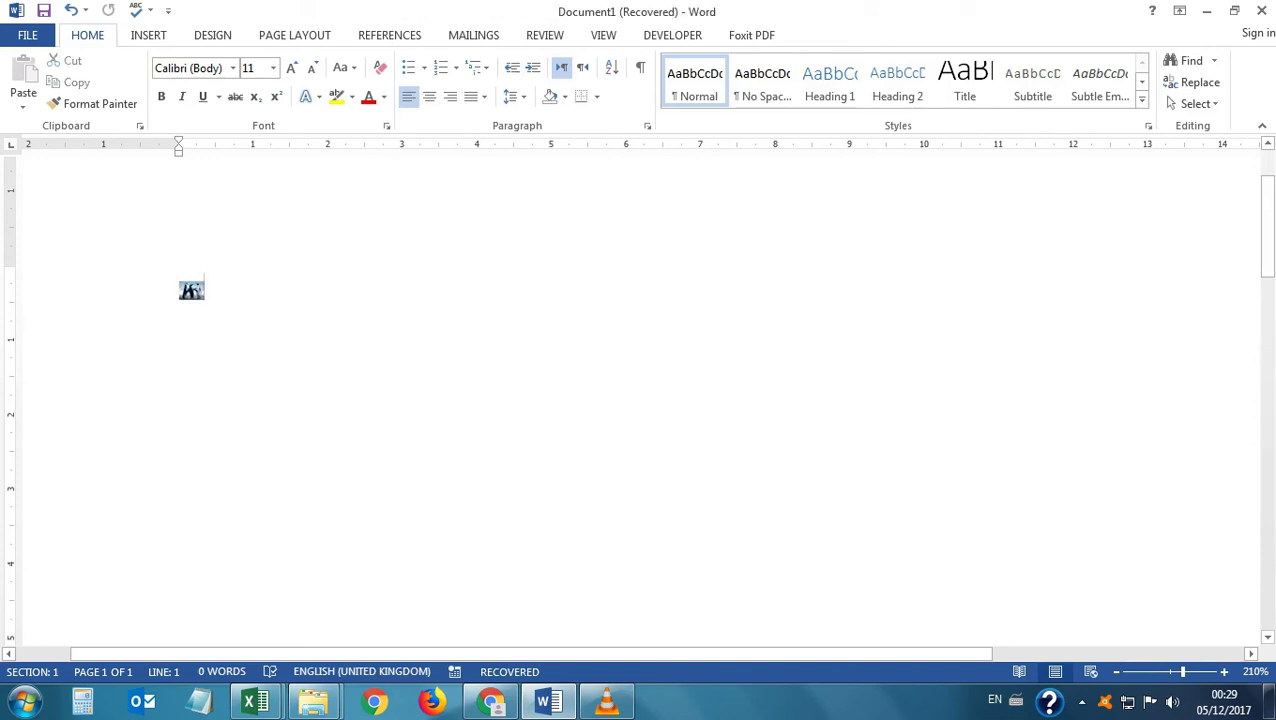
key("Tab")
type("abdsbadeu")
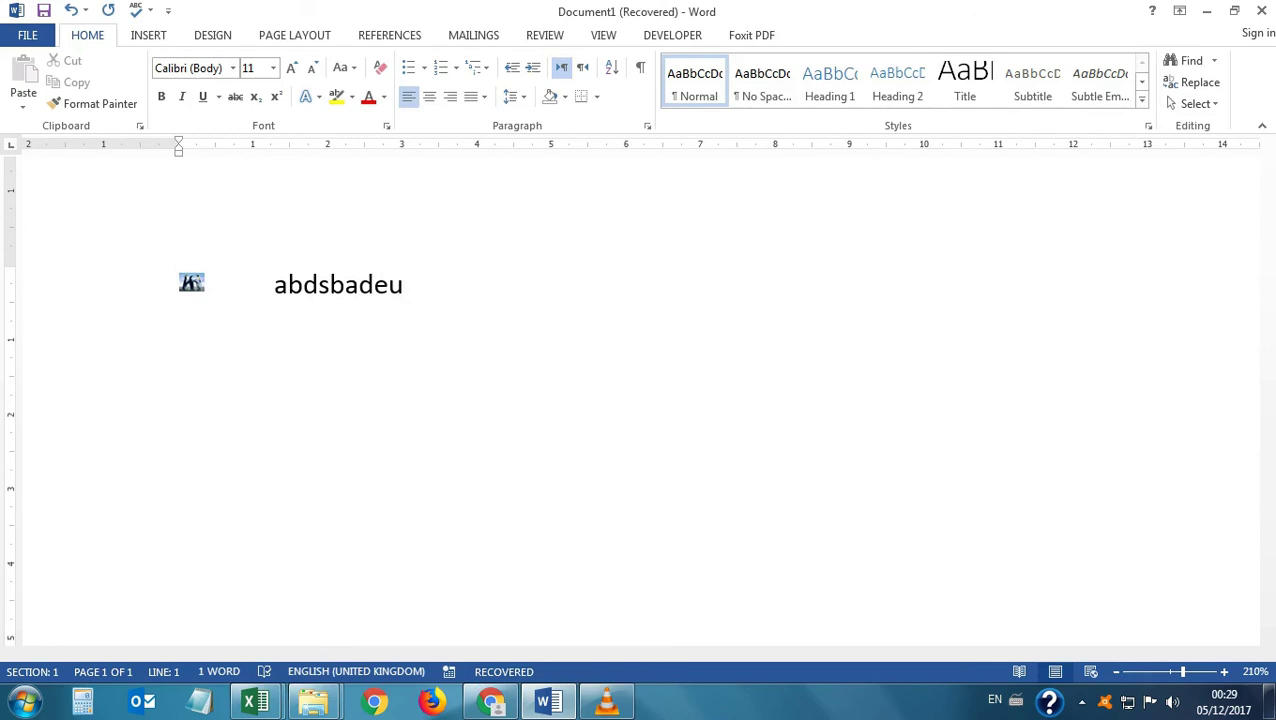
key("Return")
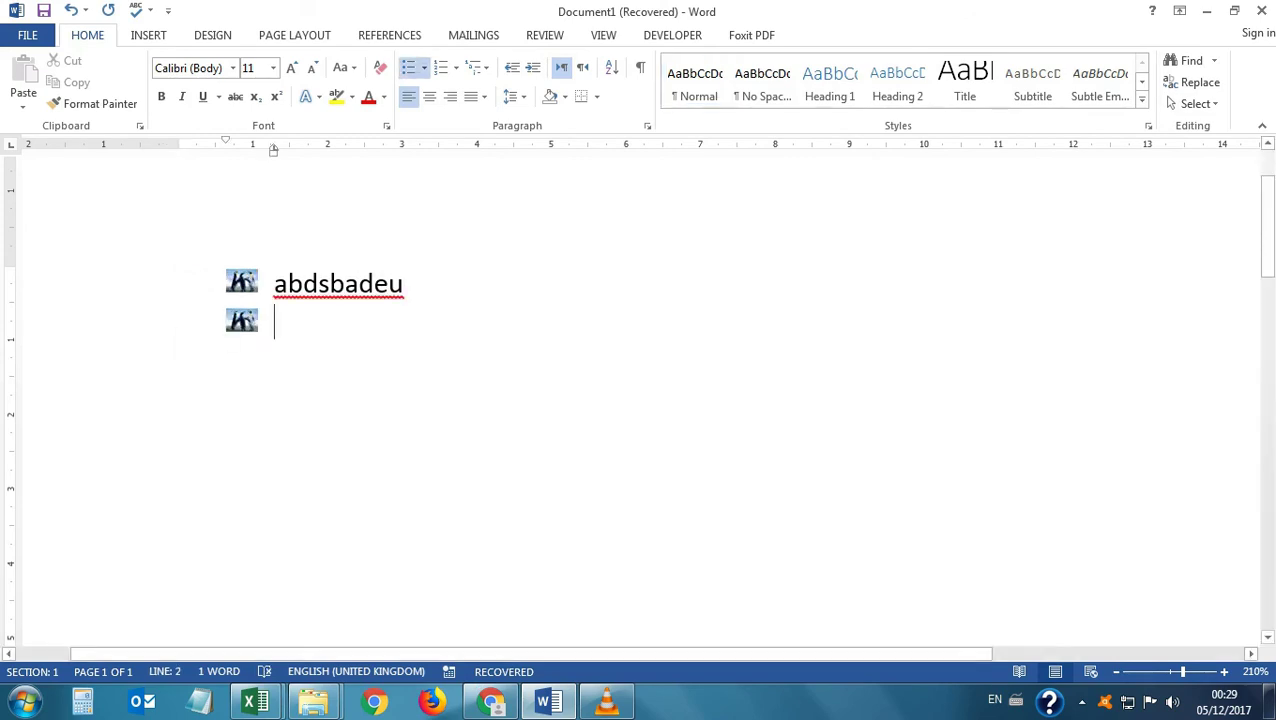
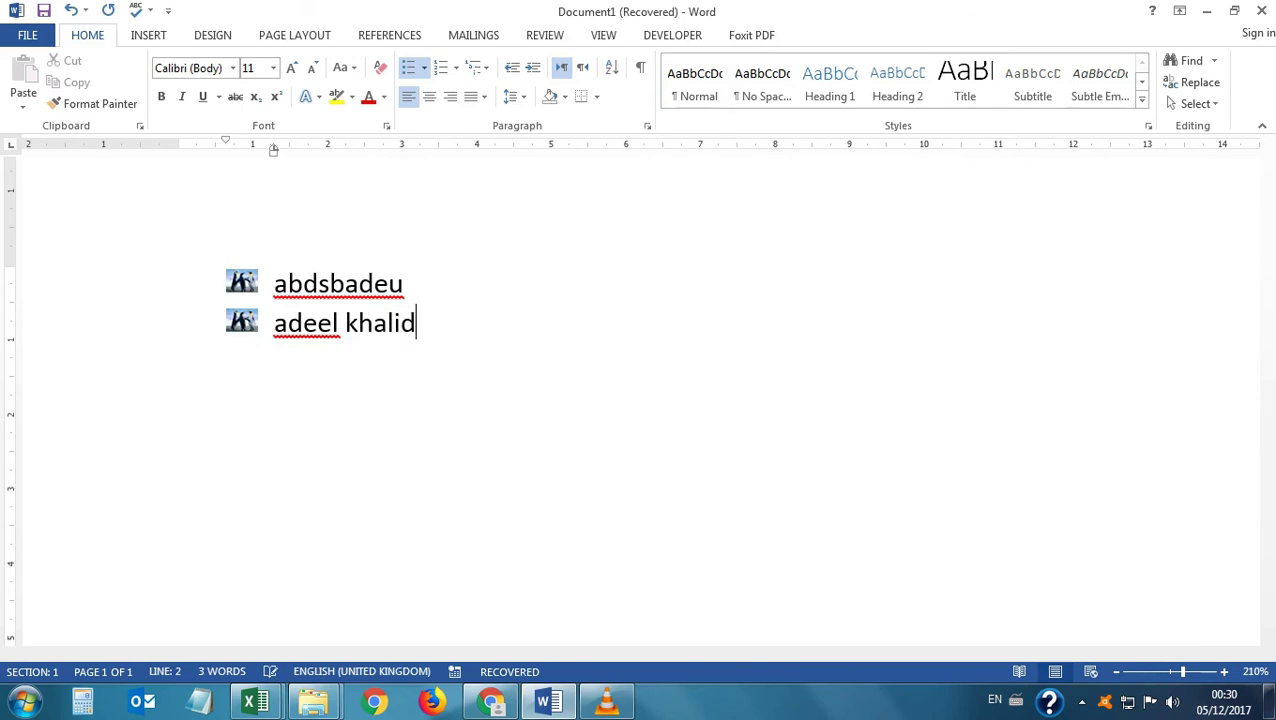
Add a full name as the second picture-bullet item, then delete the whole list.
key("Return")
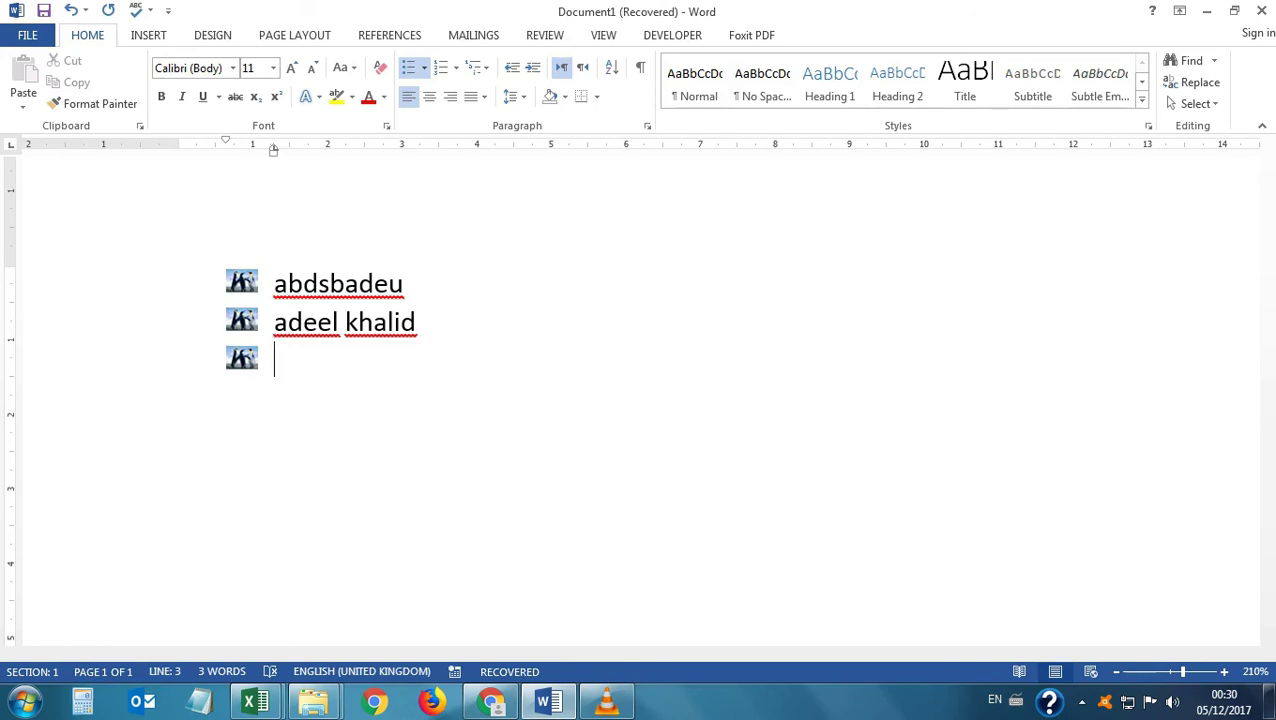
key("ctrl+a")
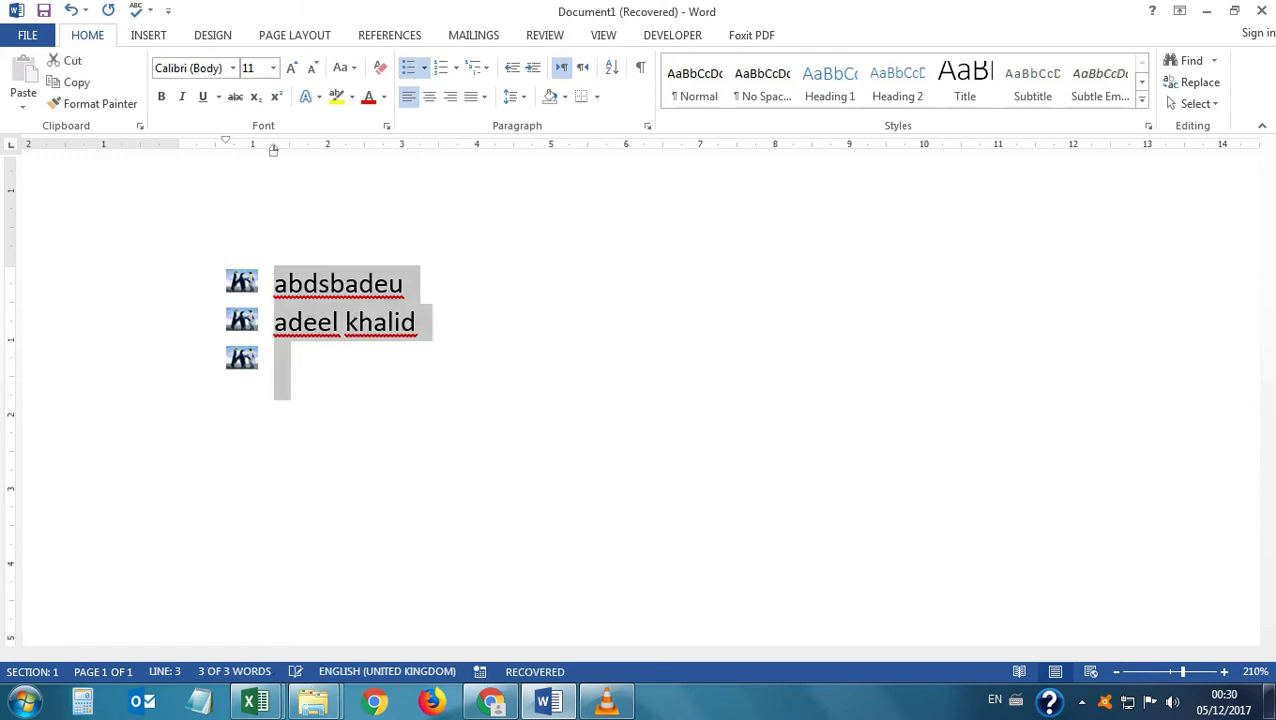
key("BackSpace")
key("BackSpace")
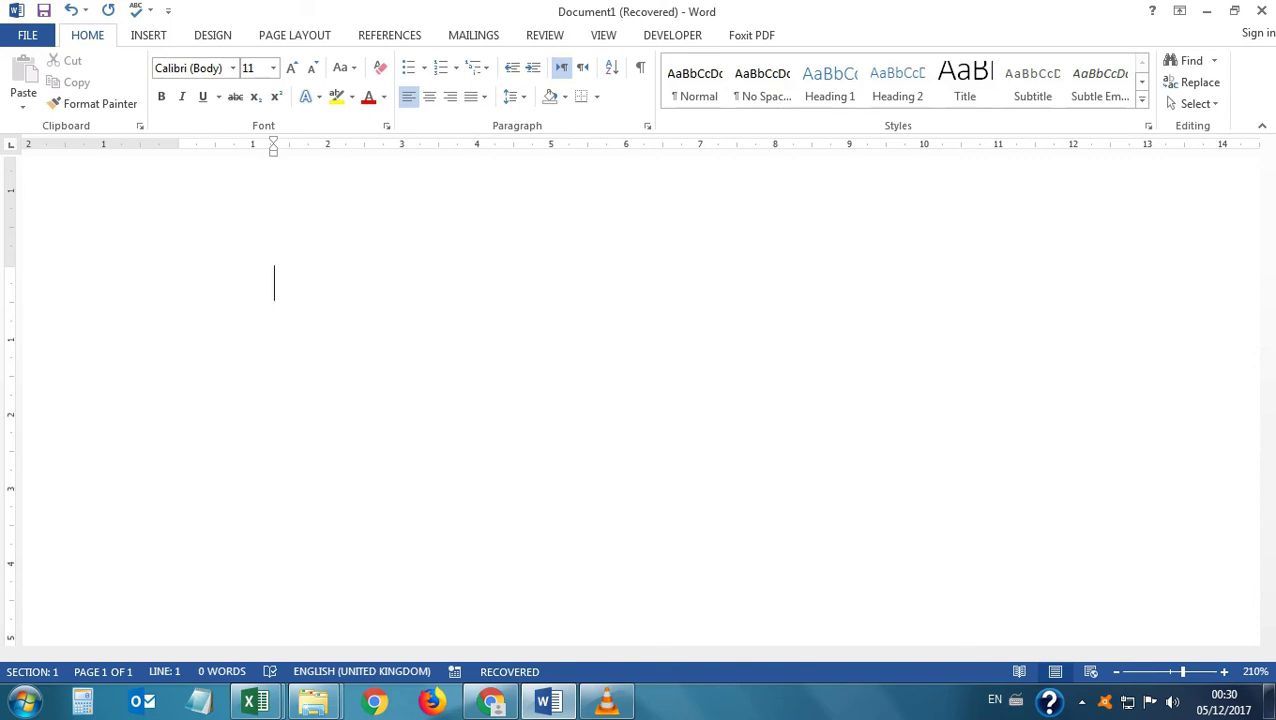
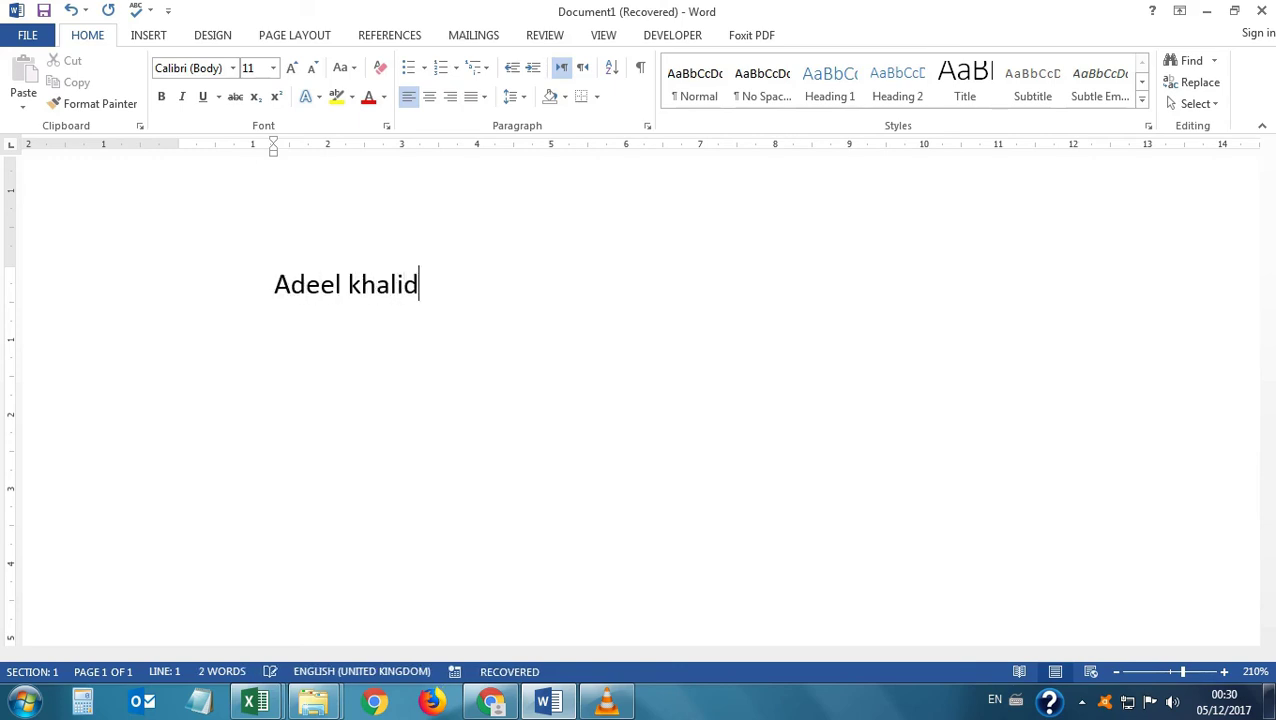
Type a two-word full name and select it.
key("shift+Left")
key("shift+Left")
key("shift+Left")
key("shift+Left")
key("shift+Left")
key("shift+Left")
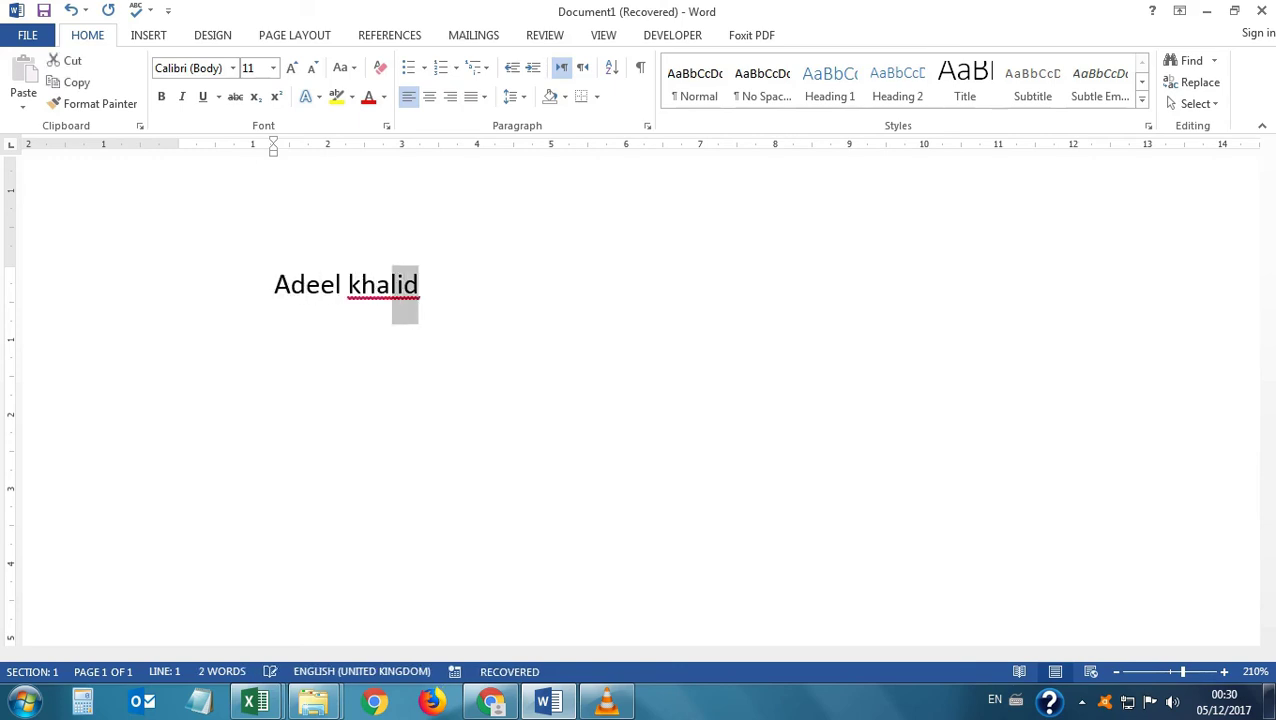
key("shift+Left")
key("shift+Left")
key("shift+Left")
key("shift+Left")
key("shift+Left")
key("shift+Left")
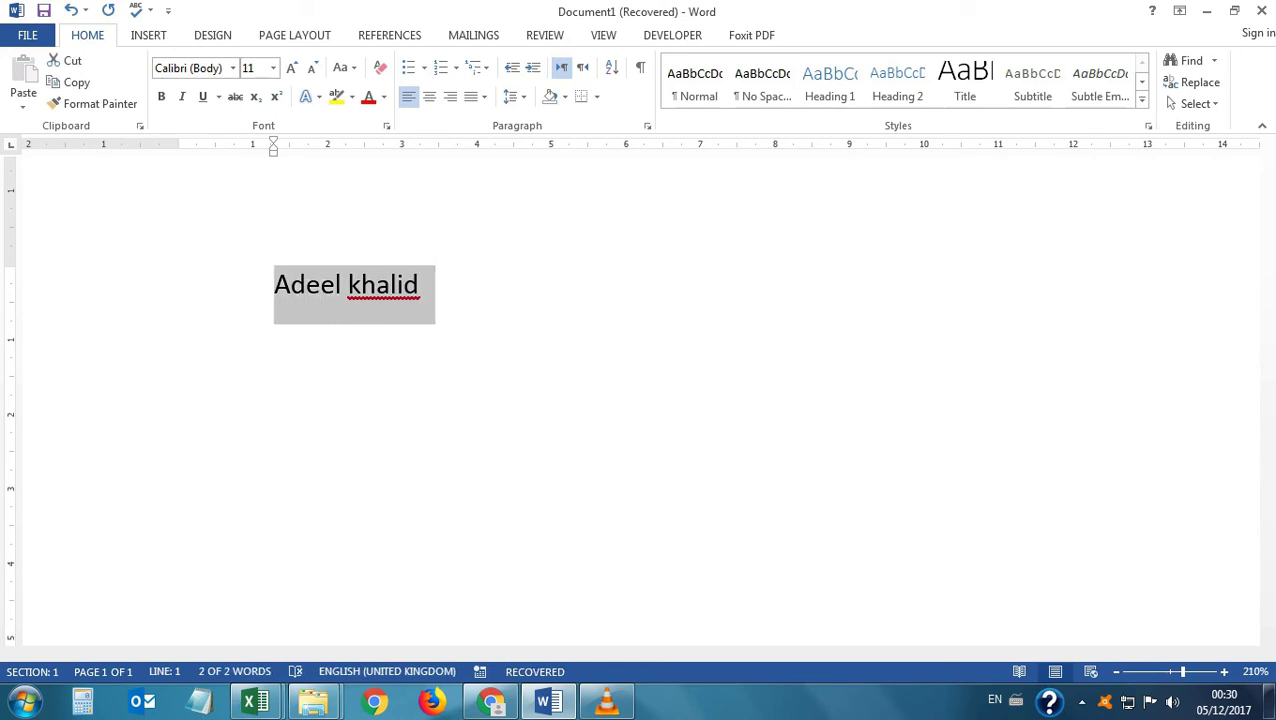
Cycle the name's case with Shift+F3 through UPPERCASE, lowercase and Capitalize Each Word.
key("shift+F3")
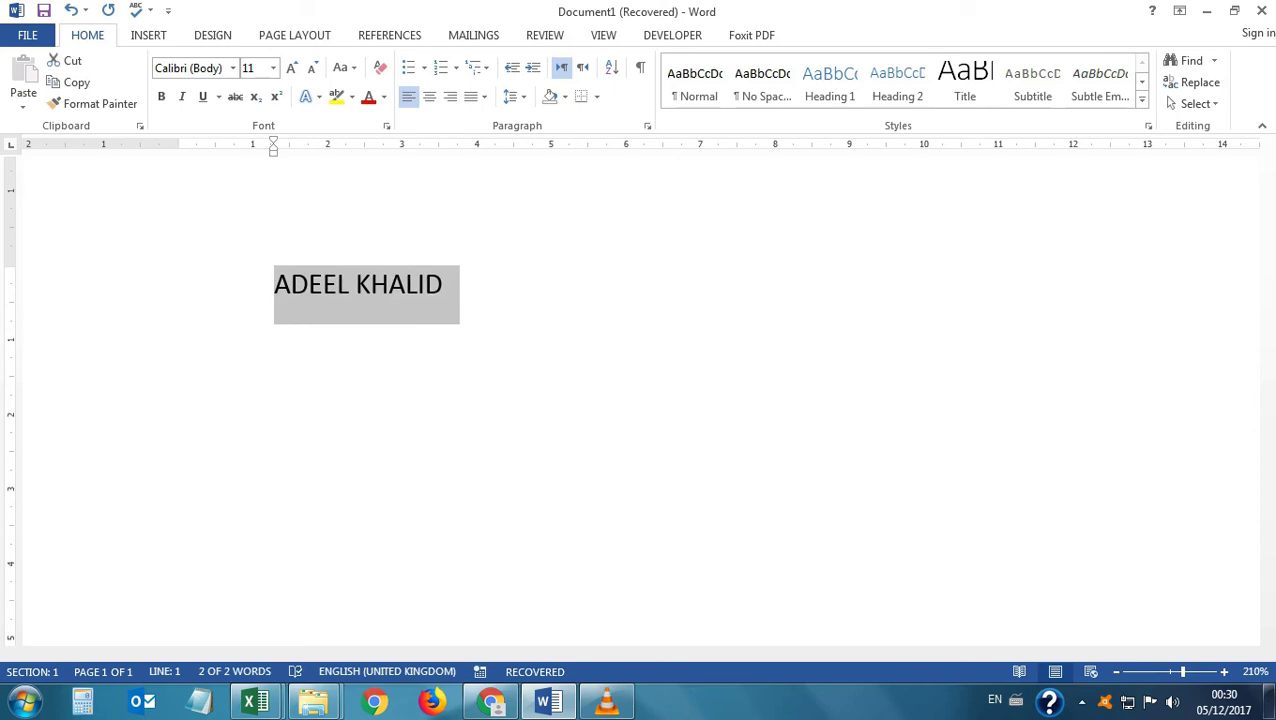
key("shift+F3")
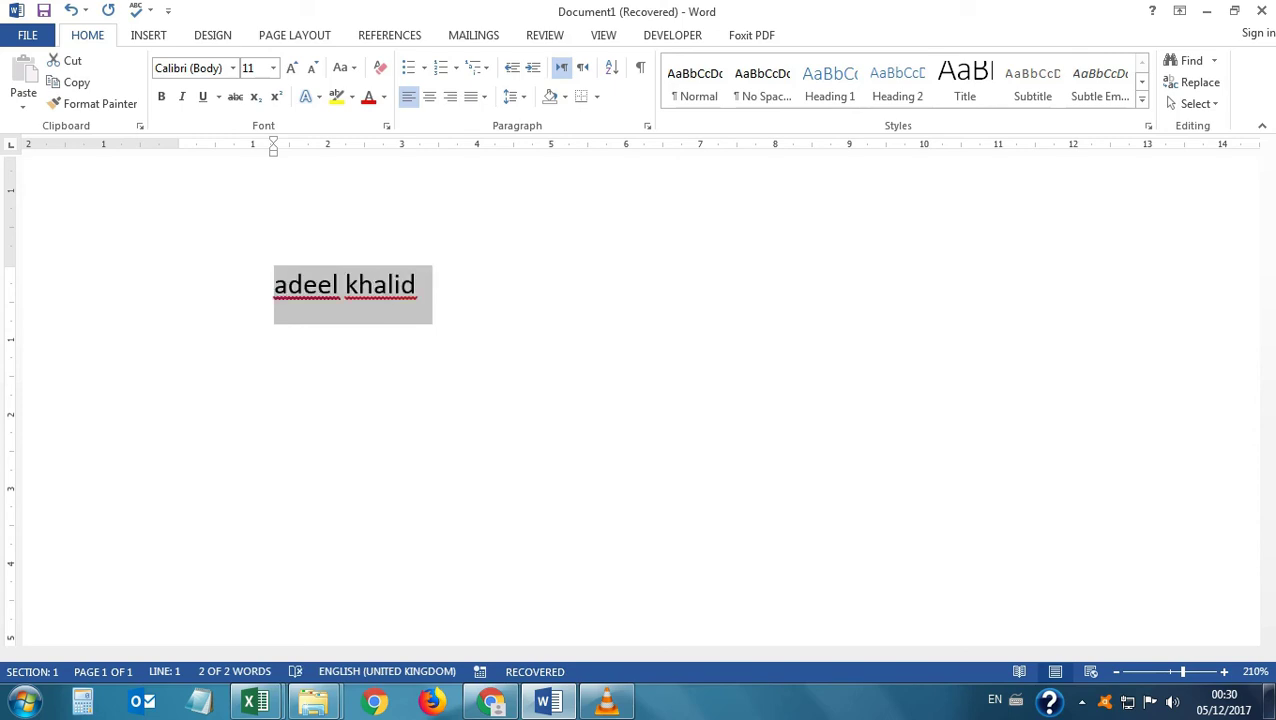
key("shift+F3")
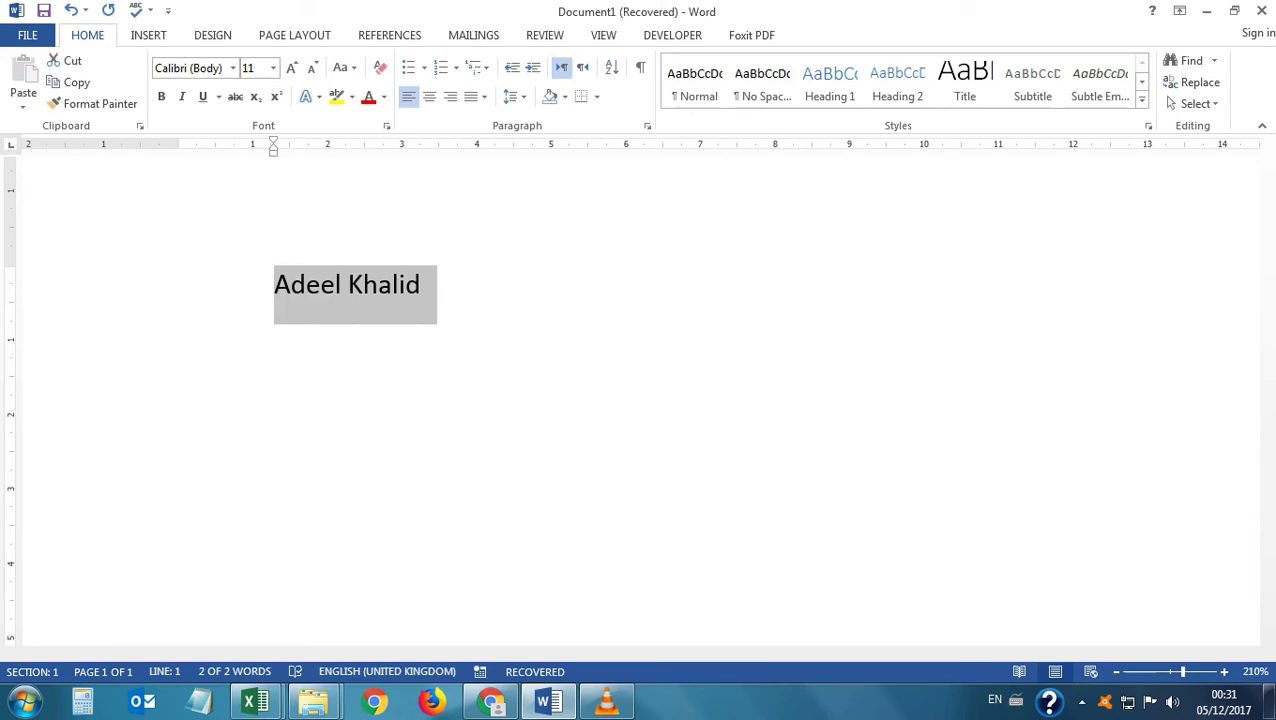
key("shift+F3")
key("shift+F3")
key("shift+F3")
key("shift+F3")
key("shift+F3")
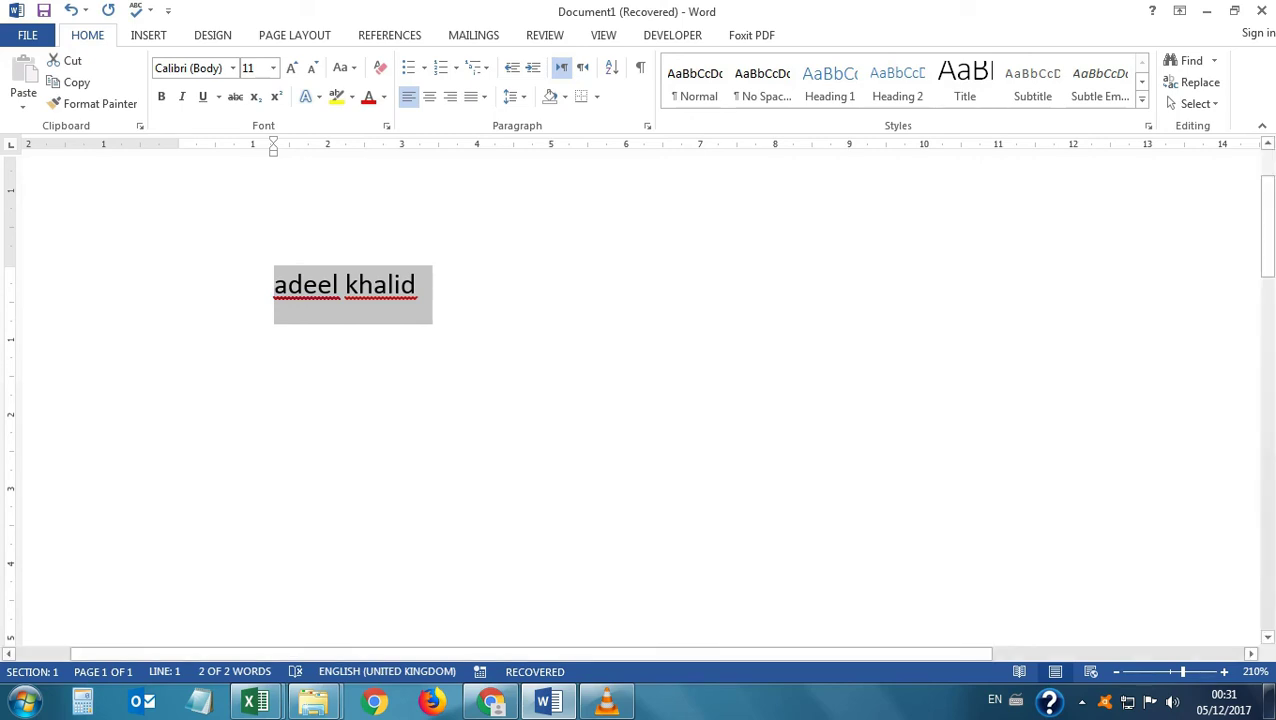
key("alt+Tab")
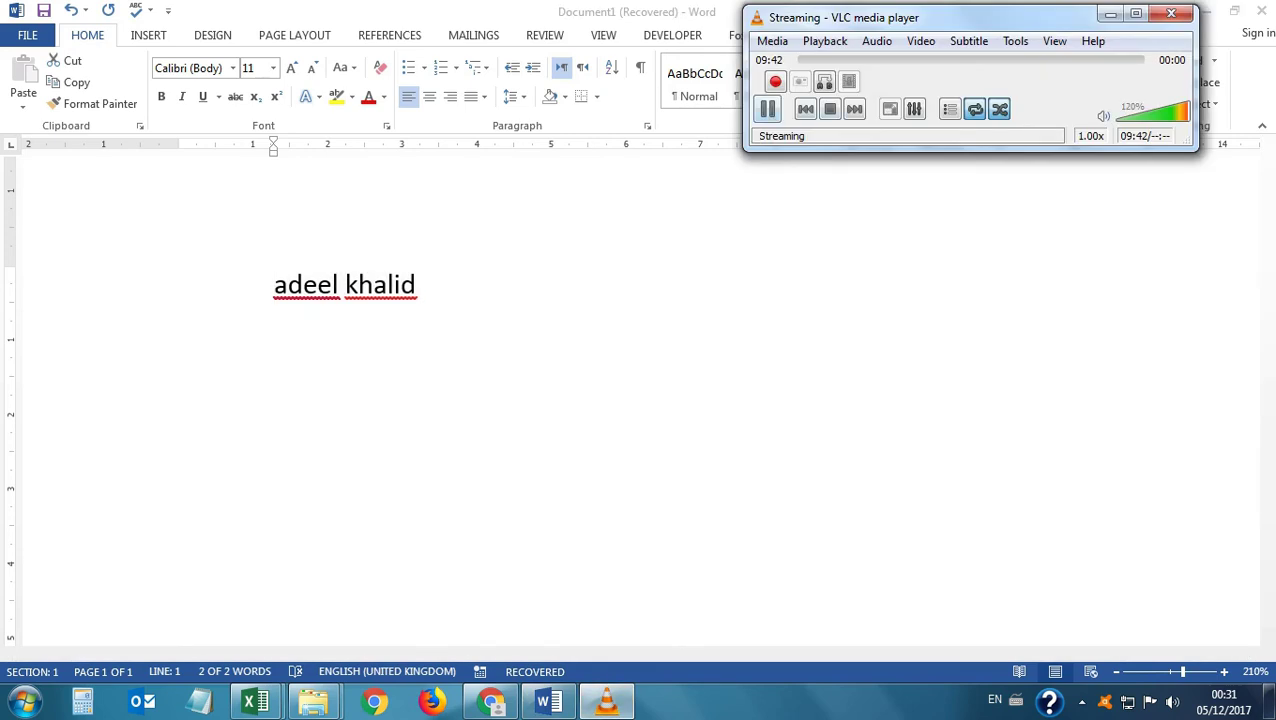